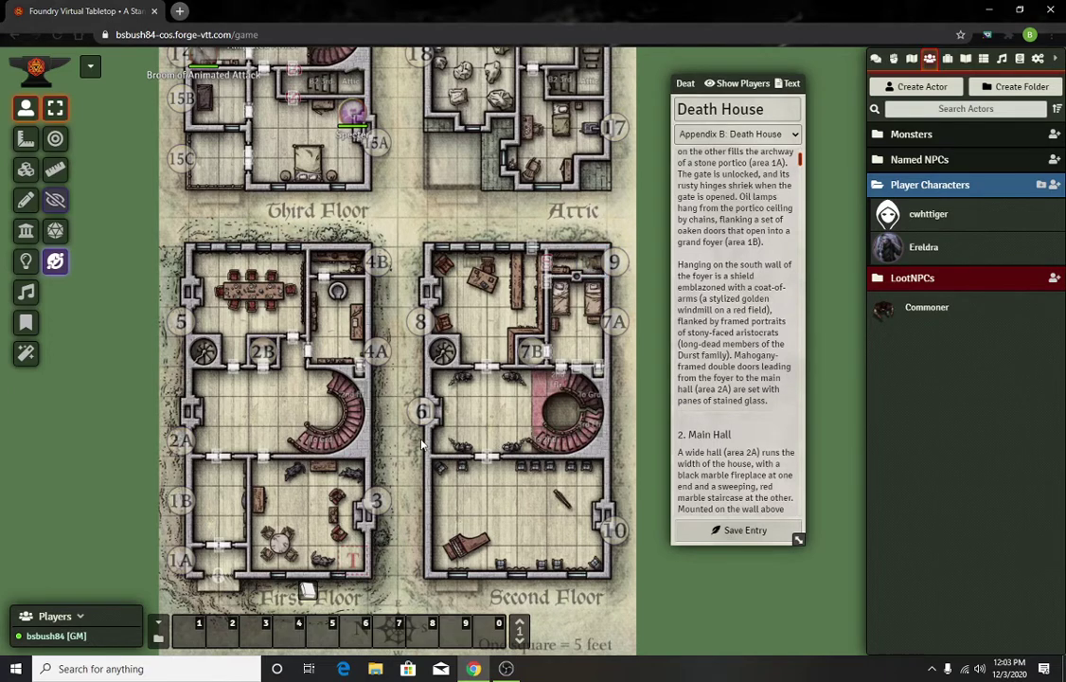
- Review the list of installed modules in Module Management
left_click_drag(416, 445, 429, 394)
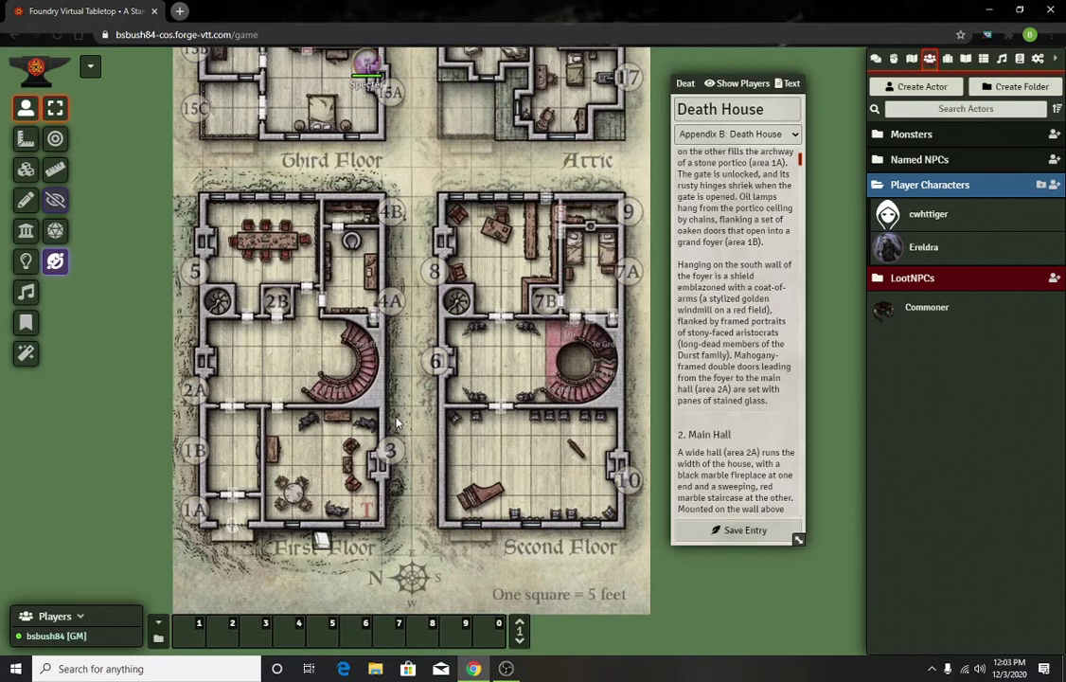
left_click(1037, 59)
left_click(943, 223)
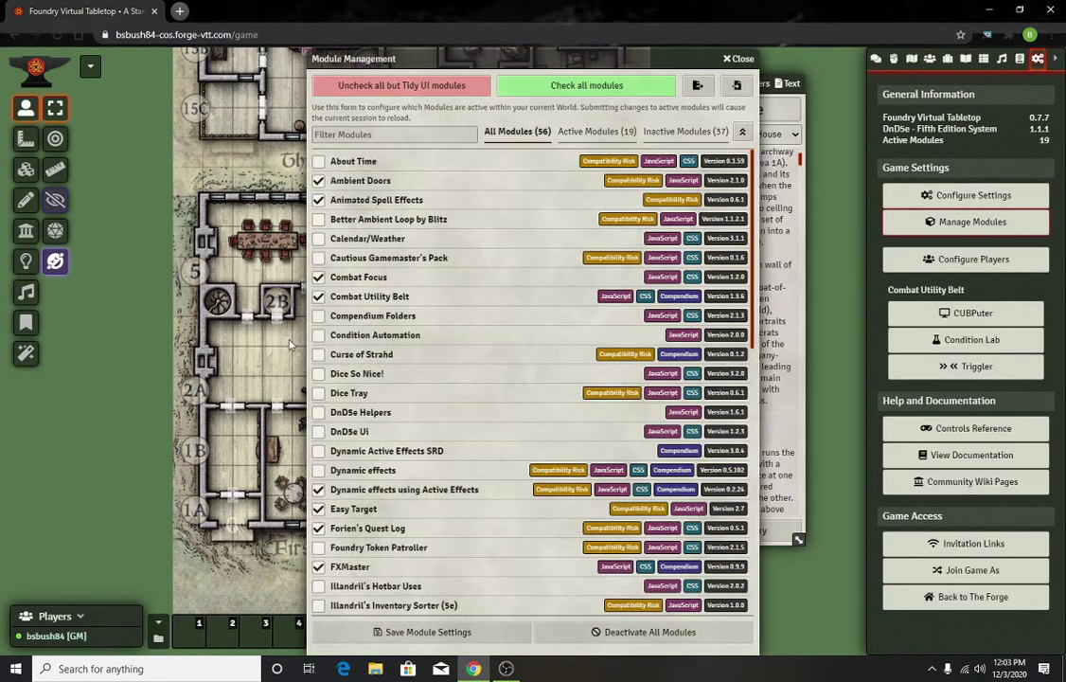
scroll(496, 407, "down", 4)
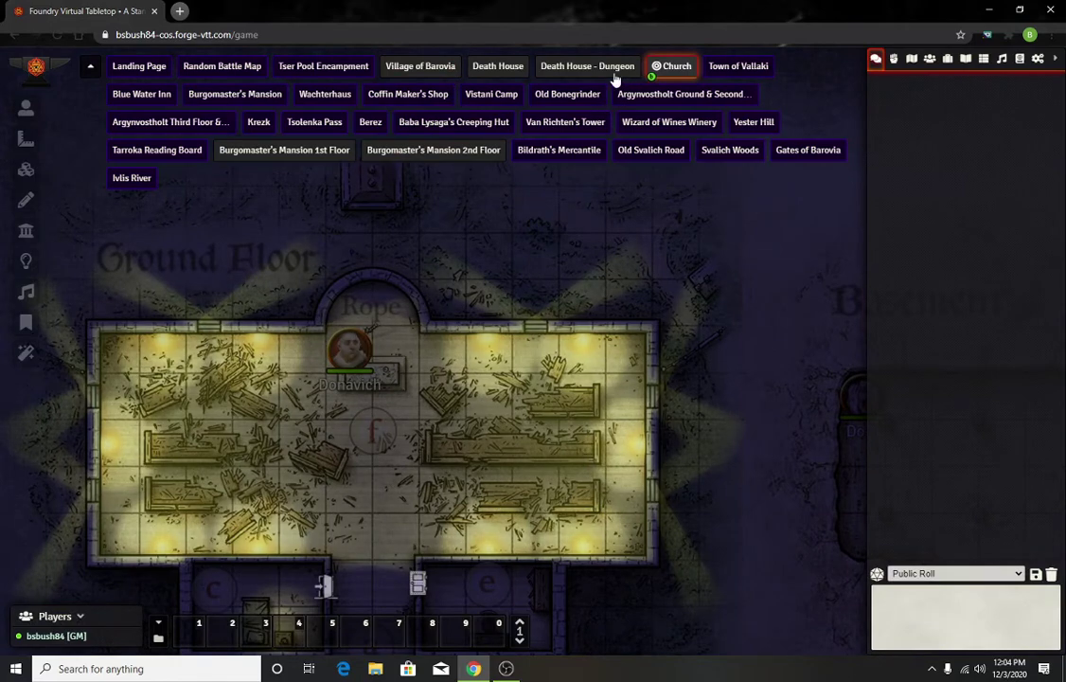
- Open the Death House scene at its First Floor map
left_click(483, 67)
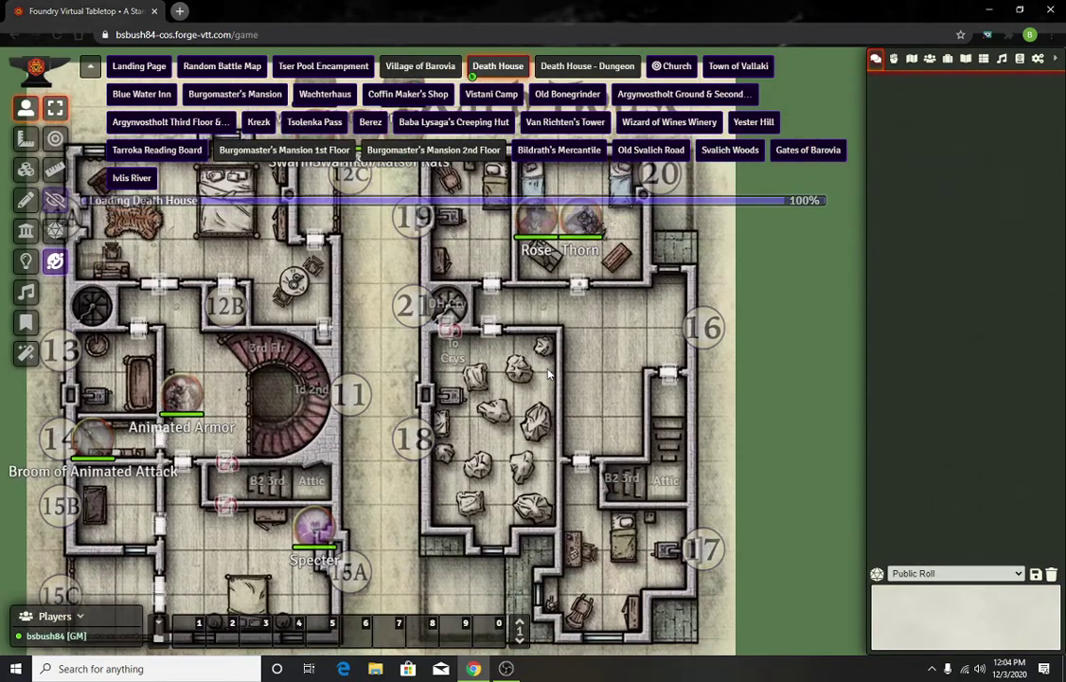
key("Down")
key("Left")
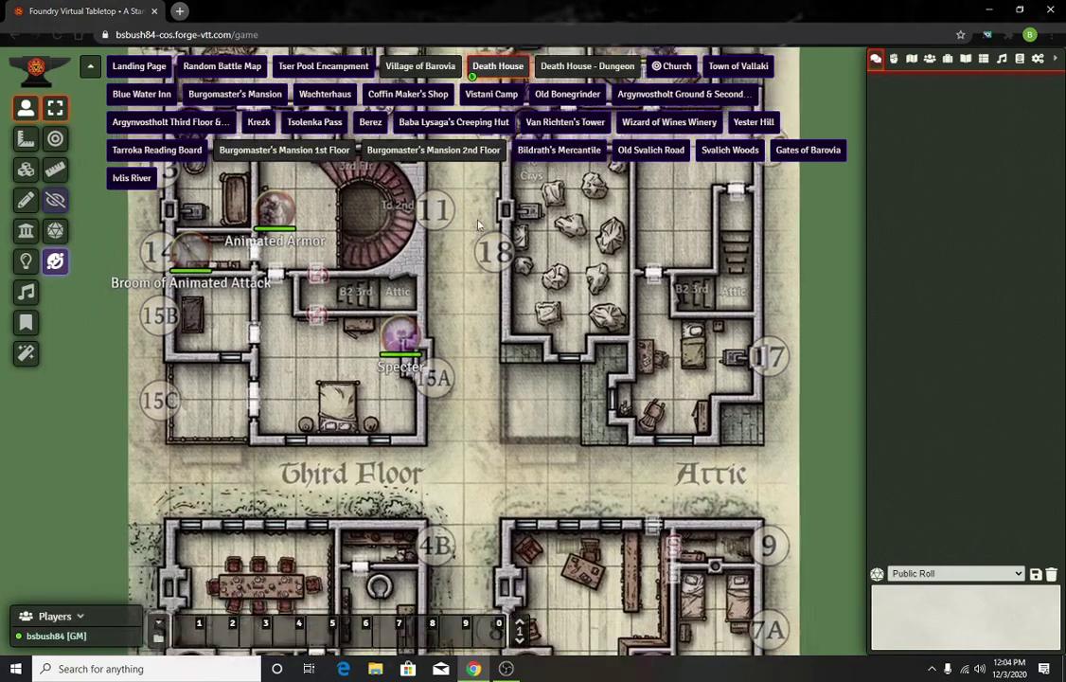
key("Down")
key("Left")
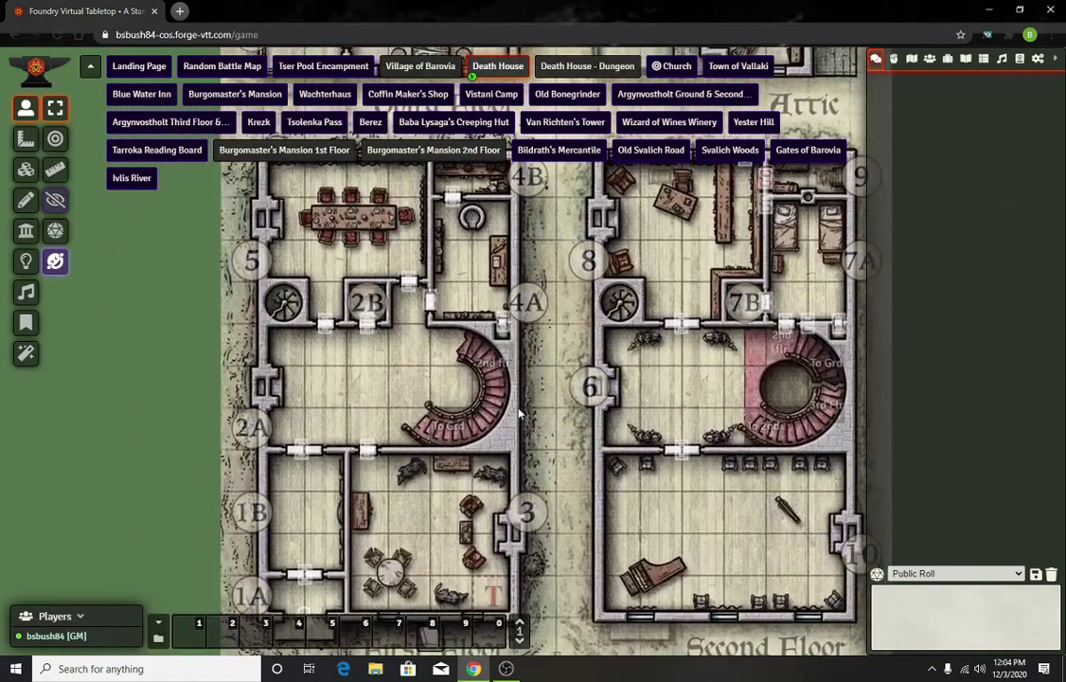
key("Down")
key("Down")
key("Left")
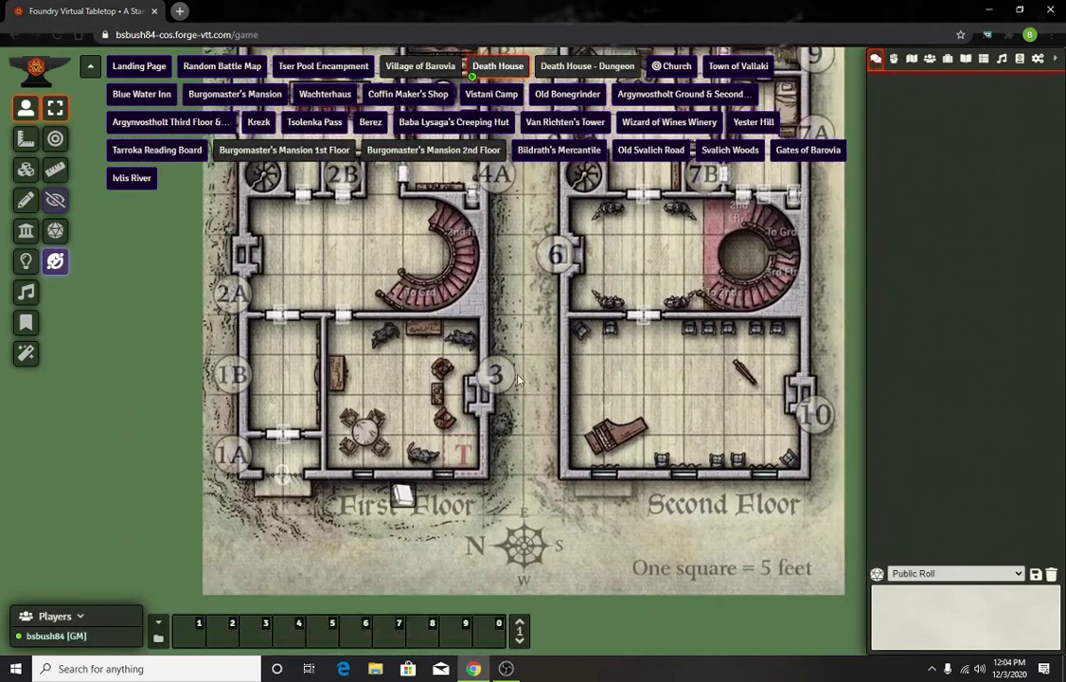
key("Up")
key("Left")
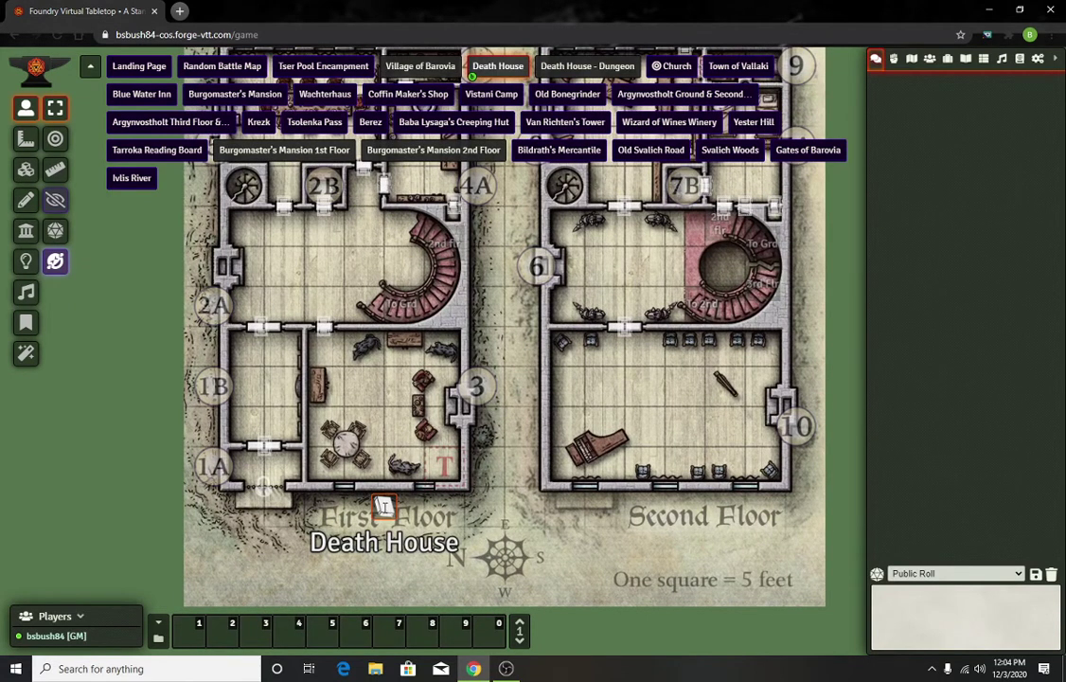
- Read the Den of Wolves section of the Death House journal entry for the east cabinet's crossbows, then close the entry
double_click(383, 506)
scroll(714, 325, "down", 5)
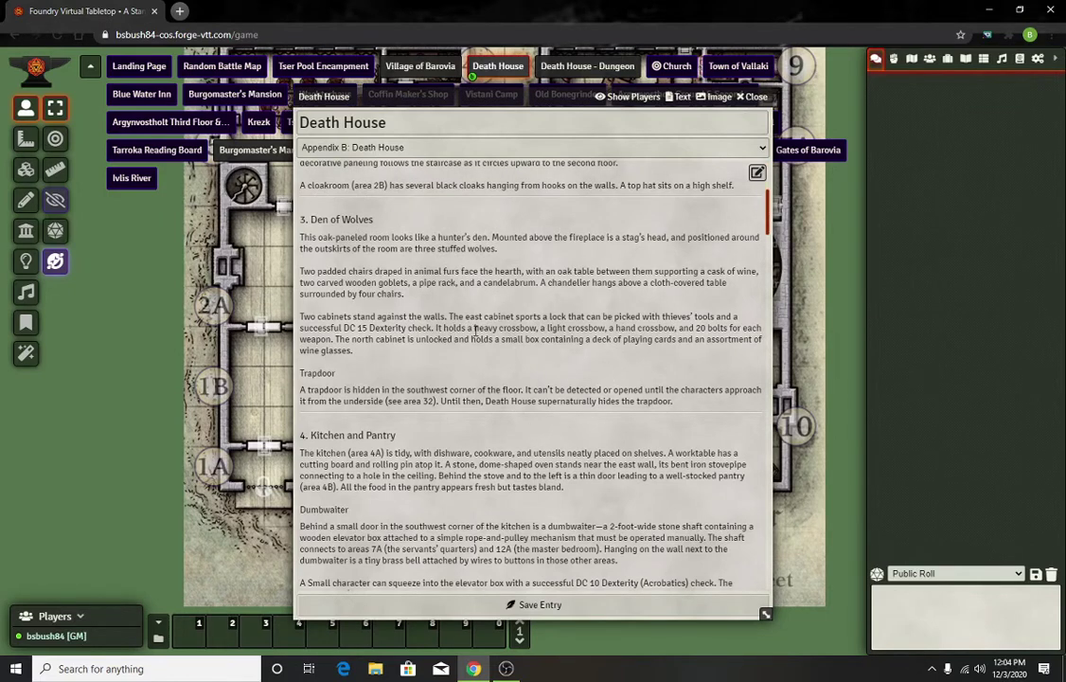
left_click_drag(476, 328, 680, 332)
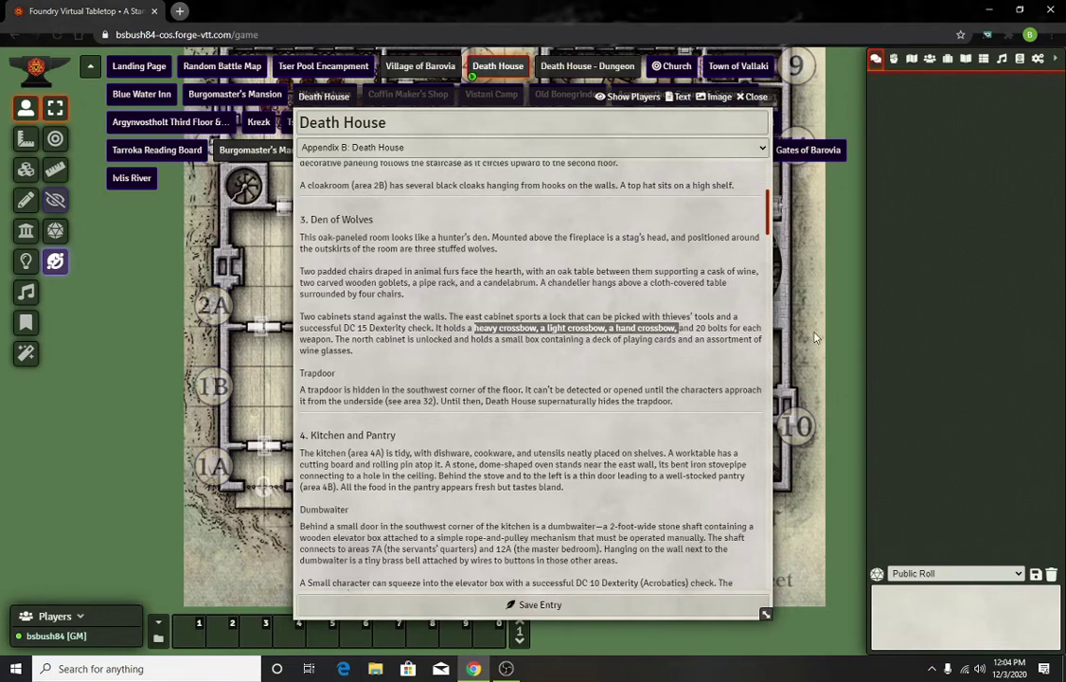
left_click(755, 95)
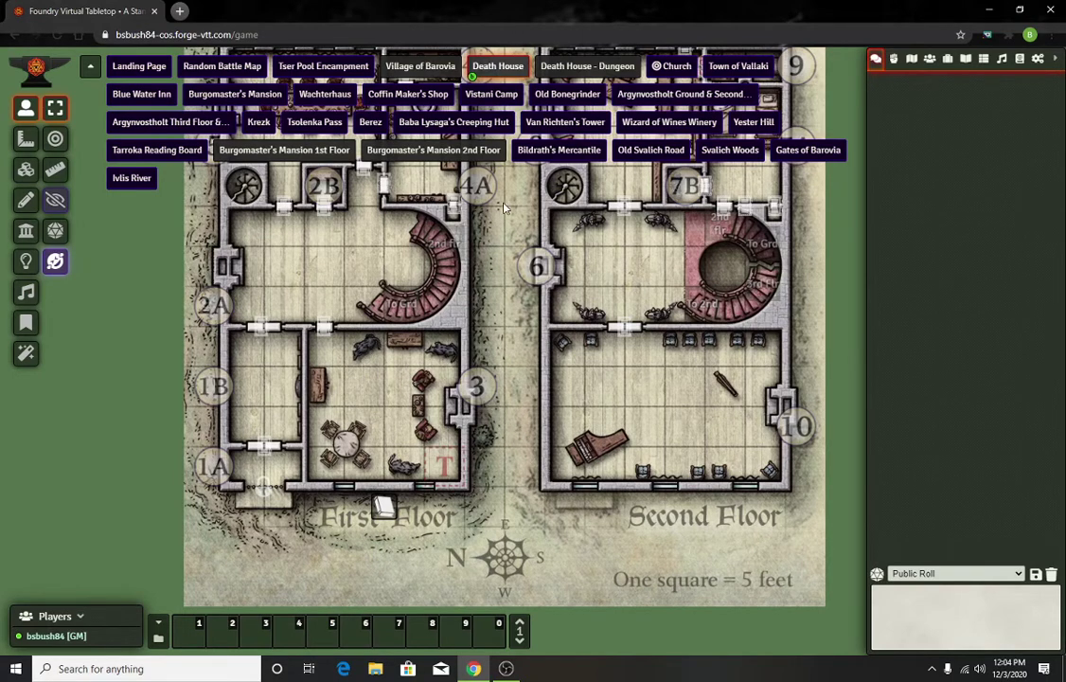
- Create a Non-Player Character actor named Wolf Den in the LootNPCs folder
left_click(930, 60)
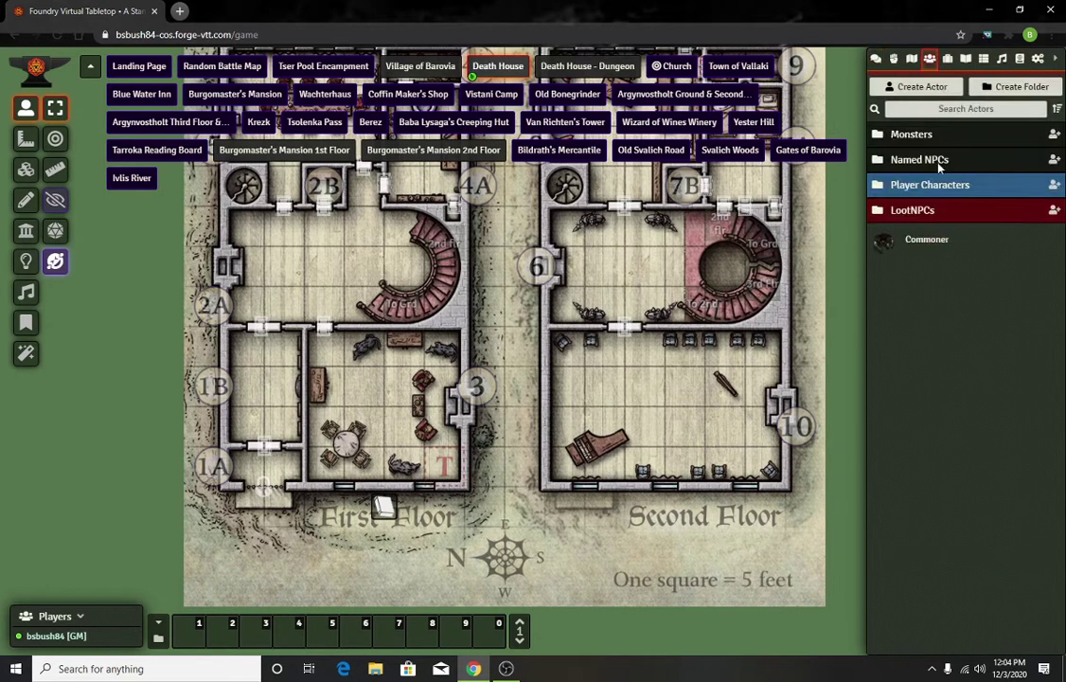
left_click(914, 212)
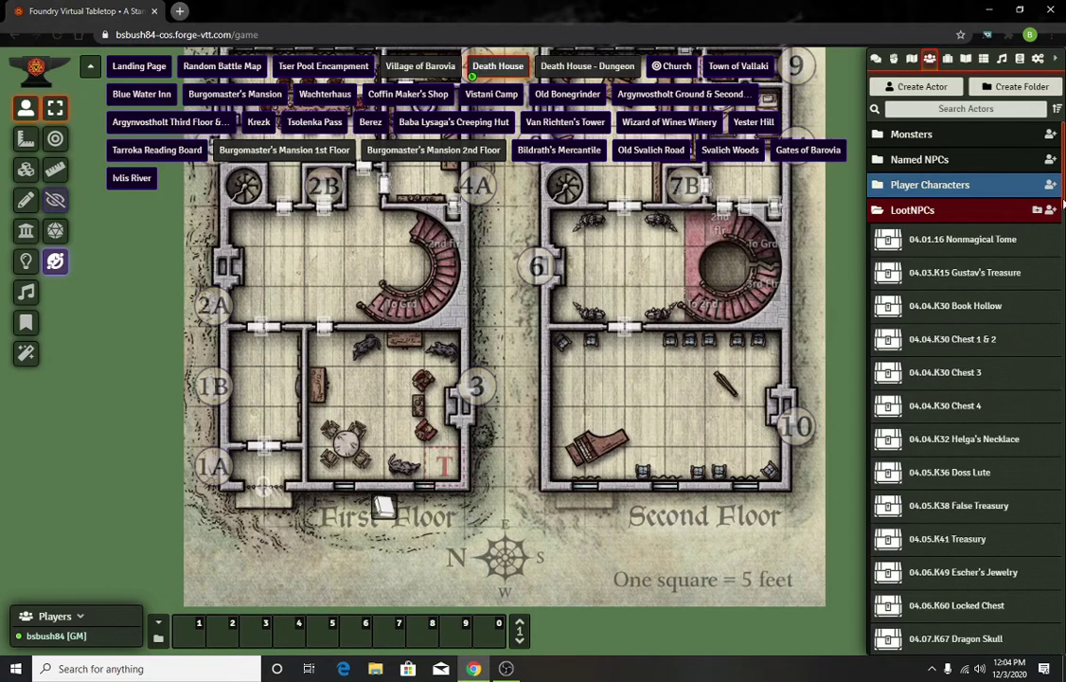
scroll(1063, 202, "down", 15)
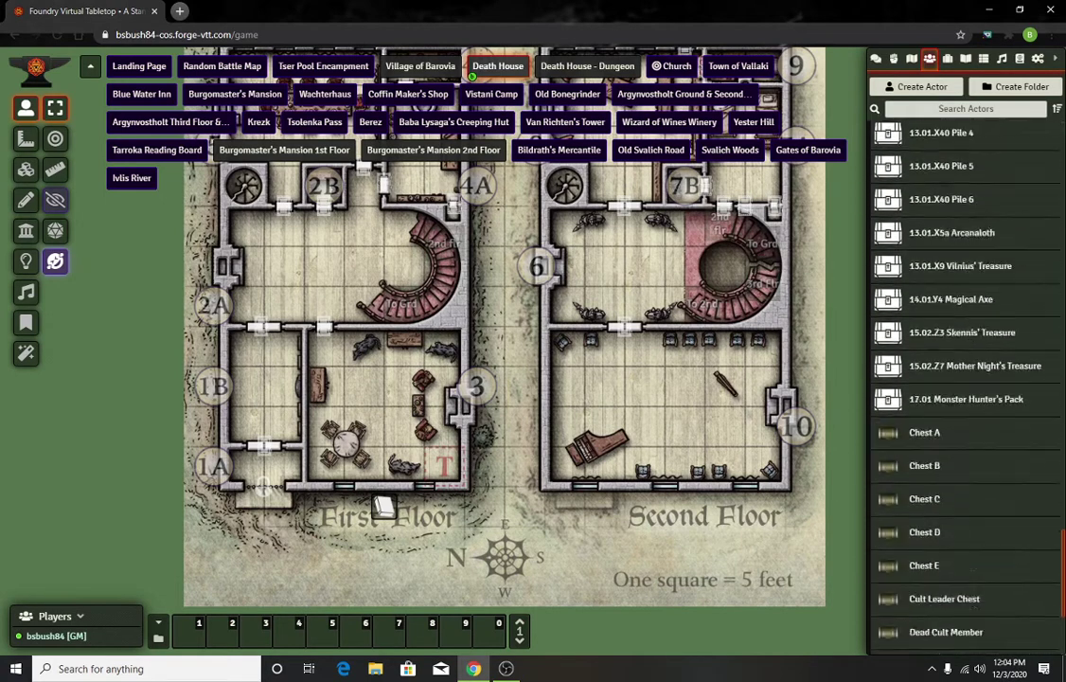
scroll(966, 379, "down", 3)
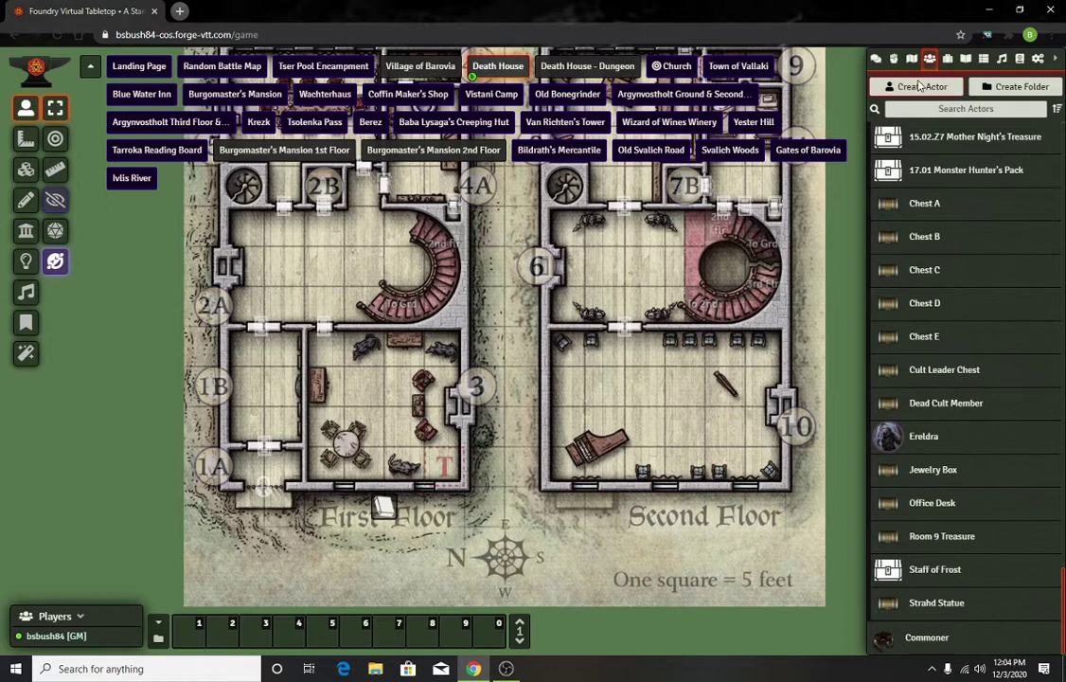
scroll(991, 251, "up", 15)
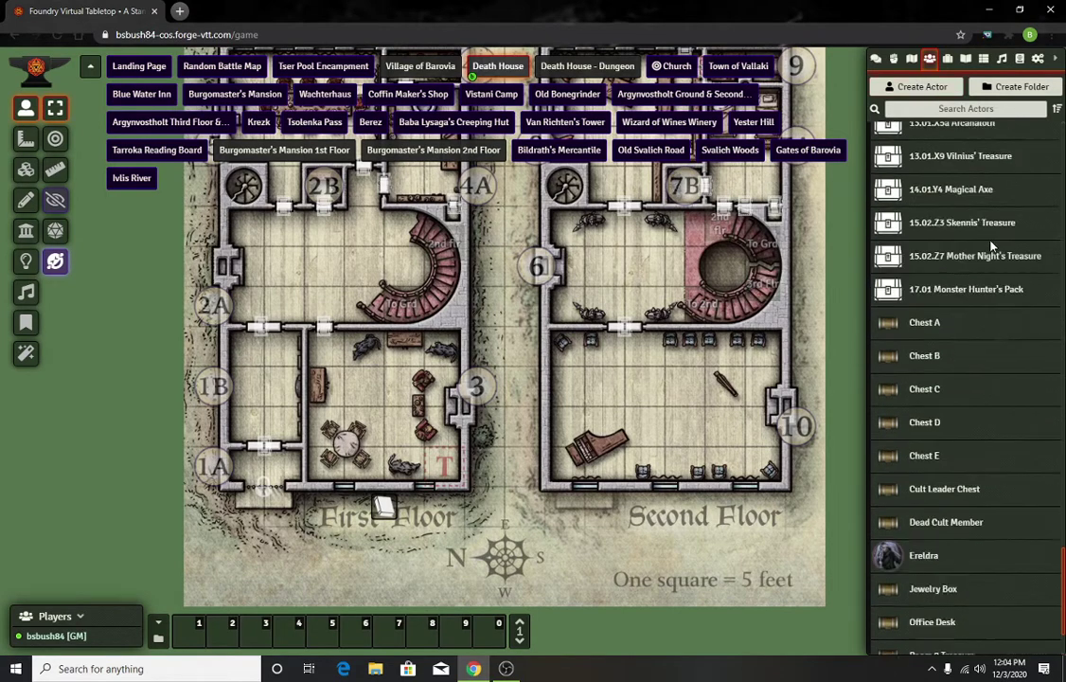
scroll(991, 251, "up", 5)
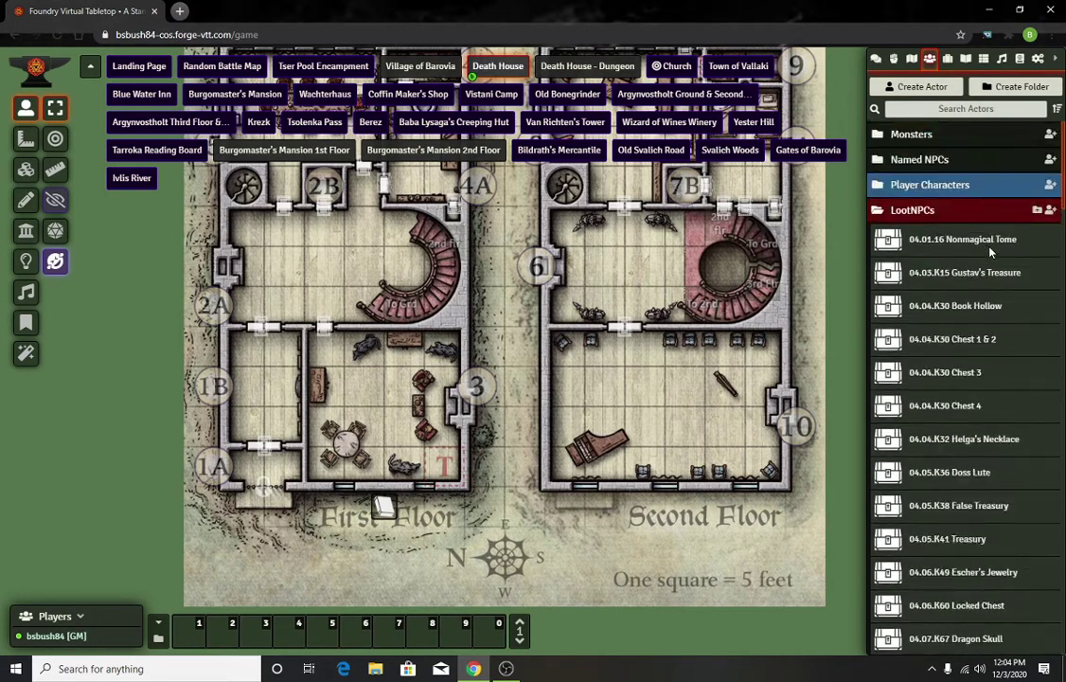
left_click(1050, 209)
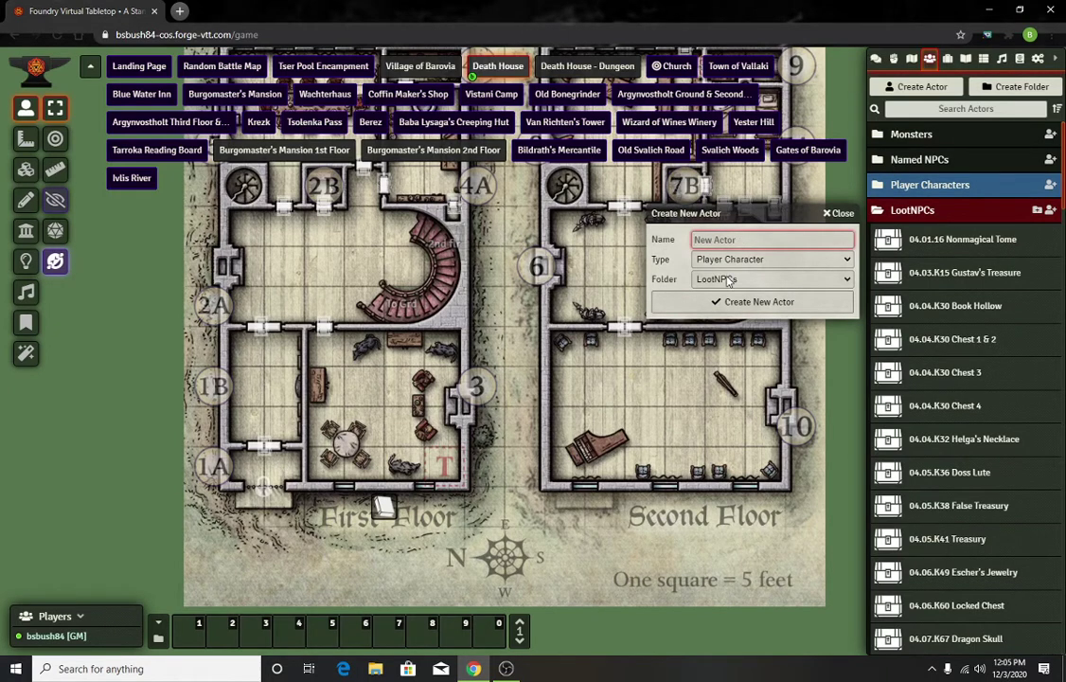
type("Wolf Den")
left_click(738, 259)
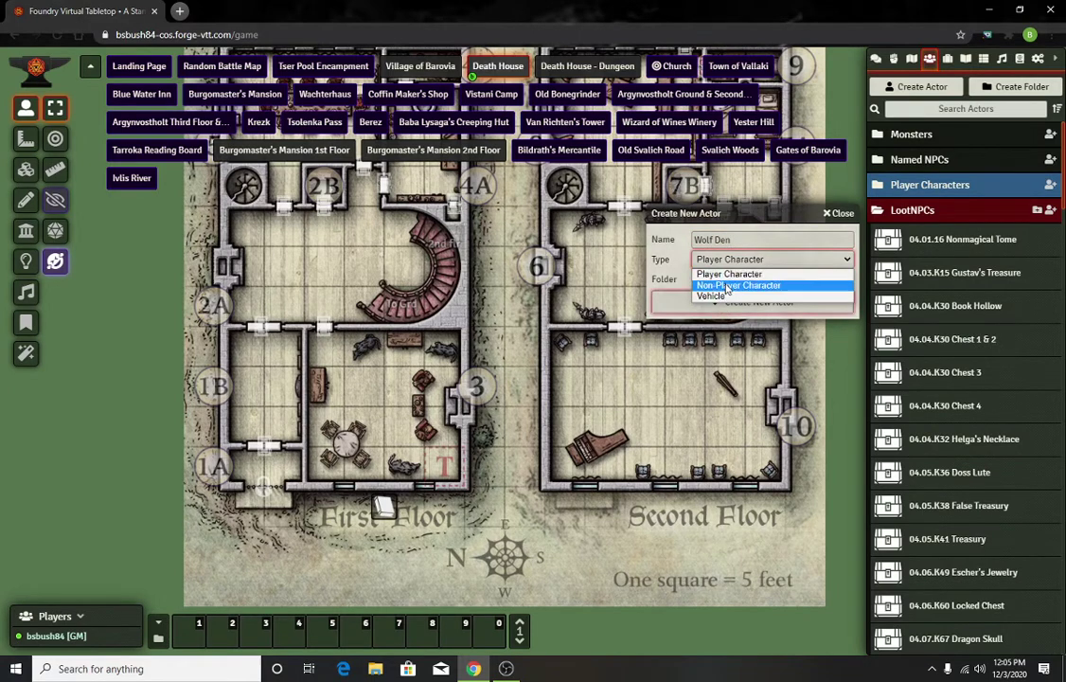
left_click(738, 293)
left_click(735, 301)
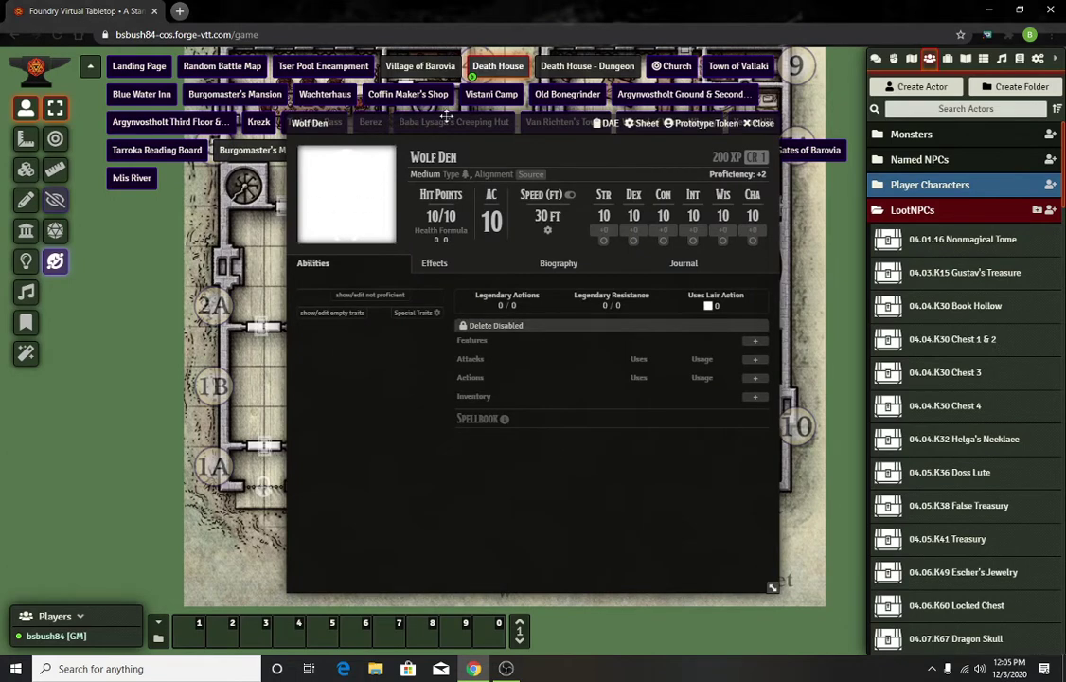
- Set Wolf Den's portrait to TC_Dungeon Delvers Asset Pack_TreasureChest02.png from the assets library
left_click(348, 200)
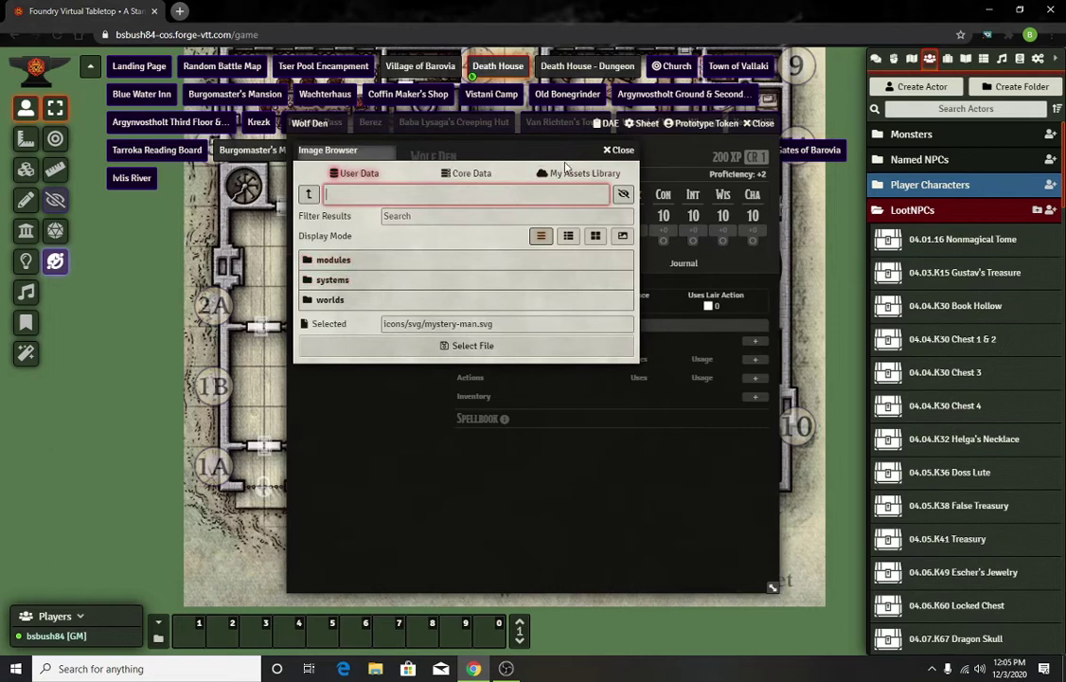
left_click(582, 173)
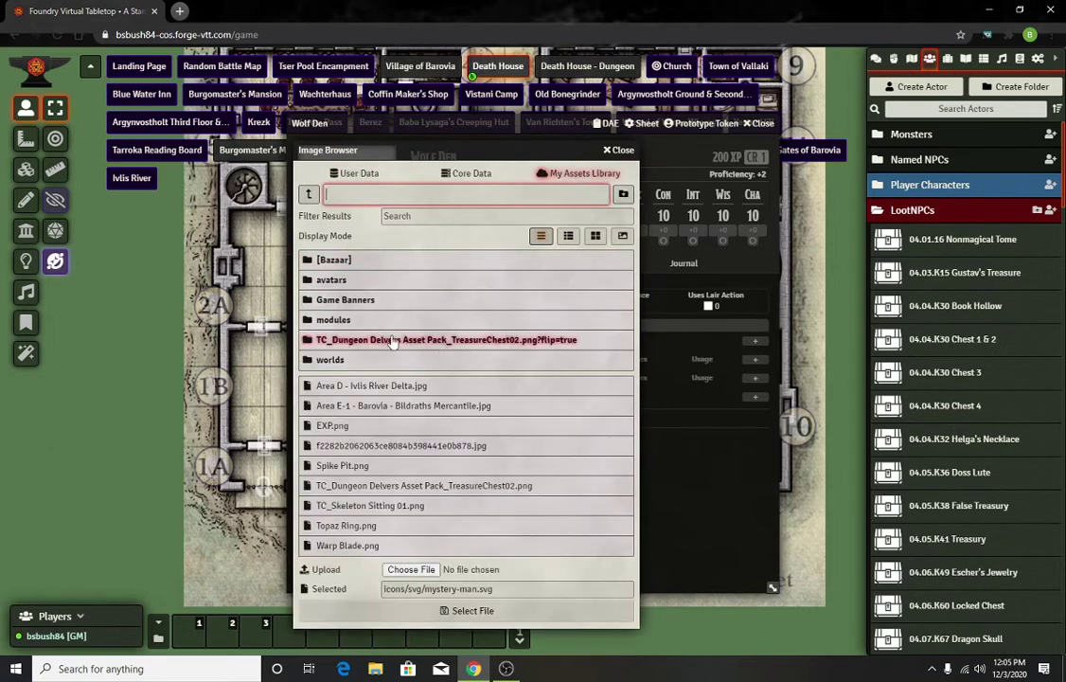
left_click(441, 343)
left_click(374, 260)
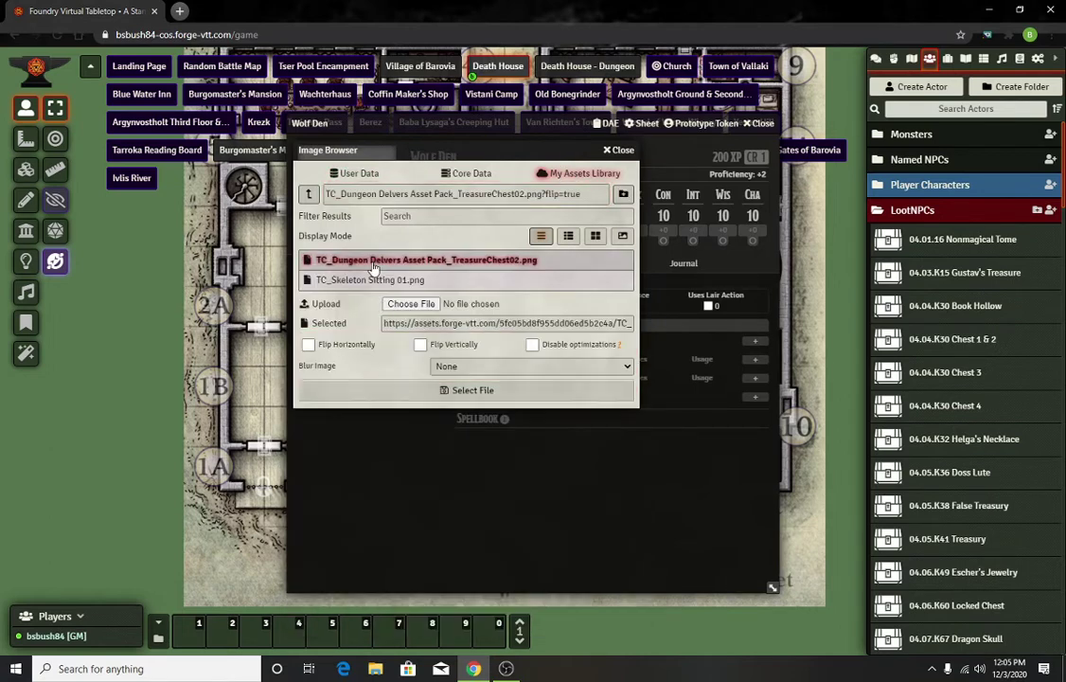
left_click(445, 453)
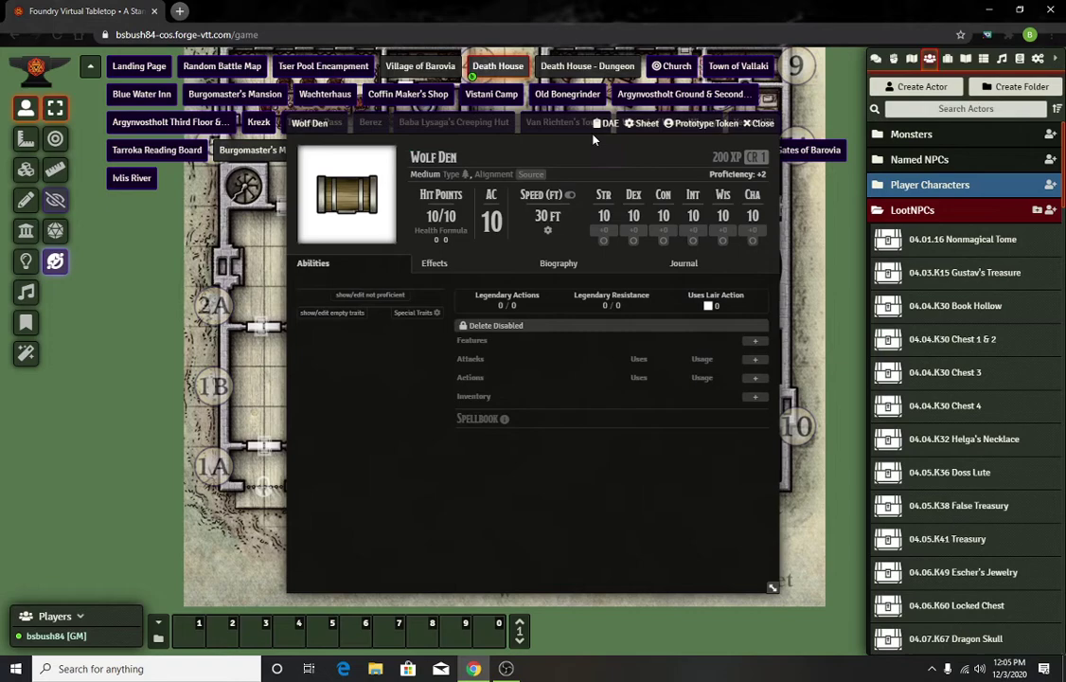
- Switch Wolf Den to the dnd5e.LootSheet5eNPC sheet and enable permissions for all players on it
left_click_drag(535, 122, 398, 102)
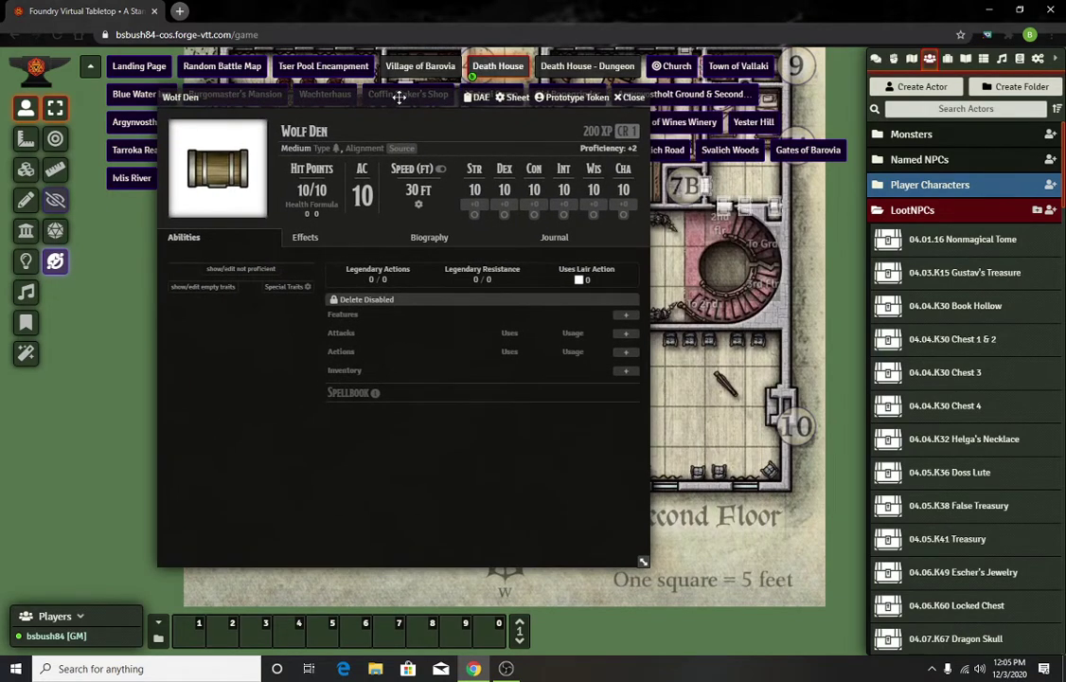
left_click(518, 99)
left_click(459, 151)
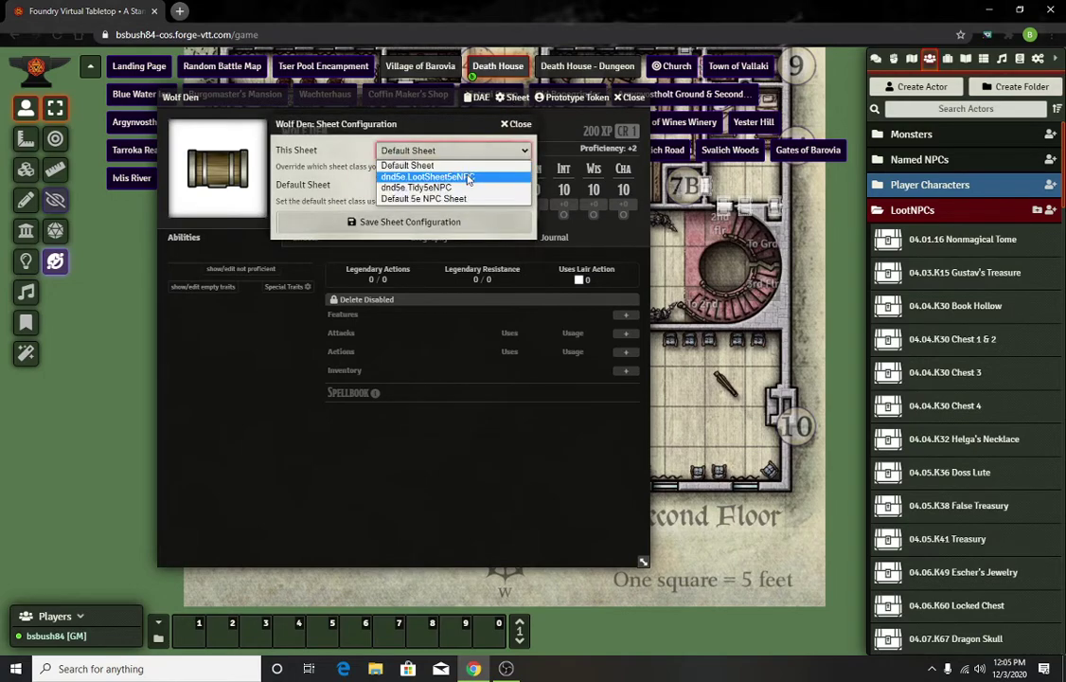
left_click(468, 177)
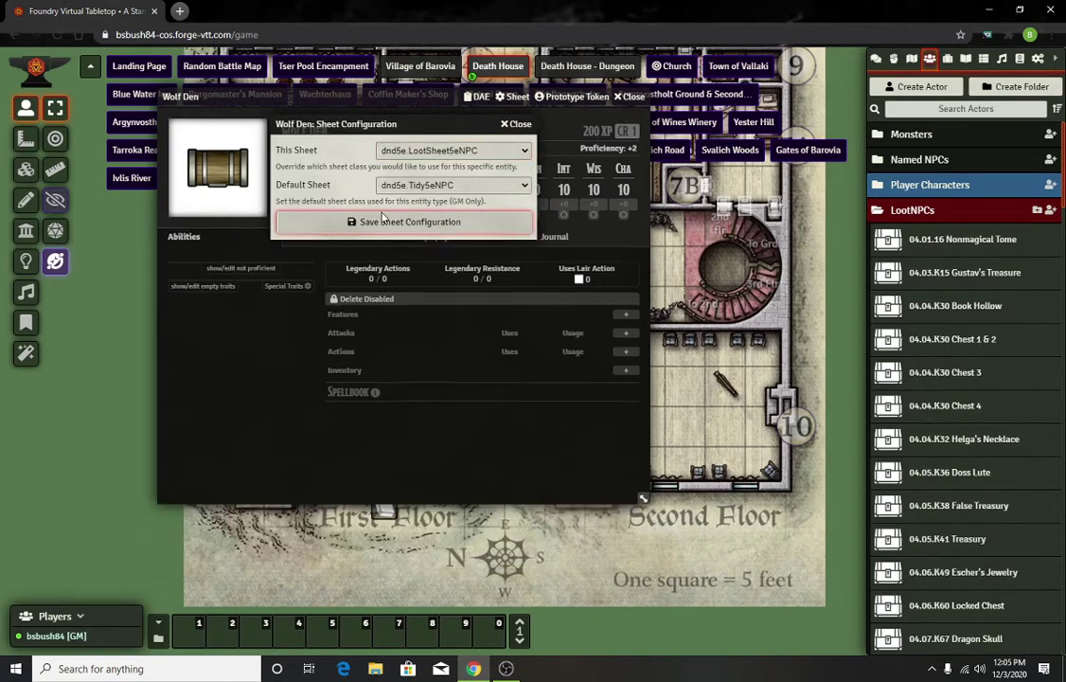
left_click(408, 221)
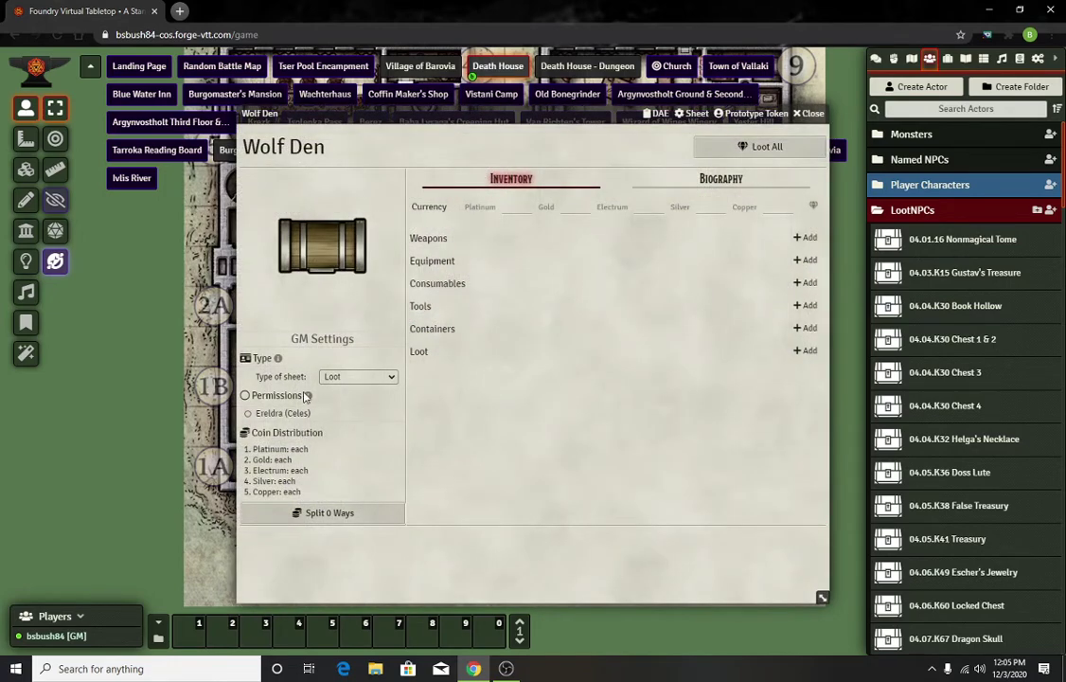
left_click(246, 396)
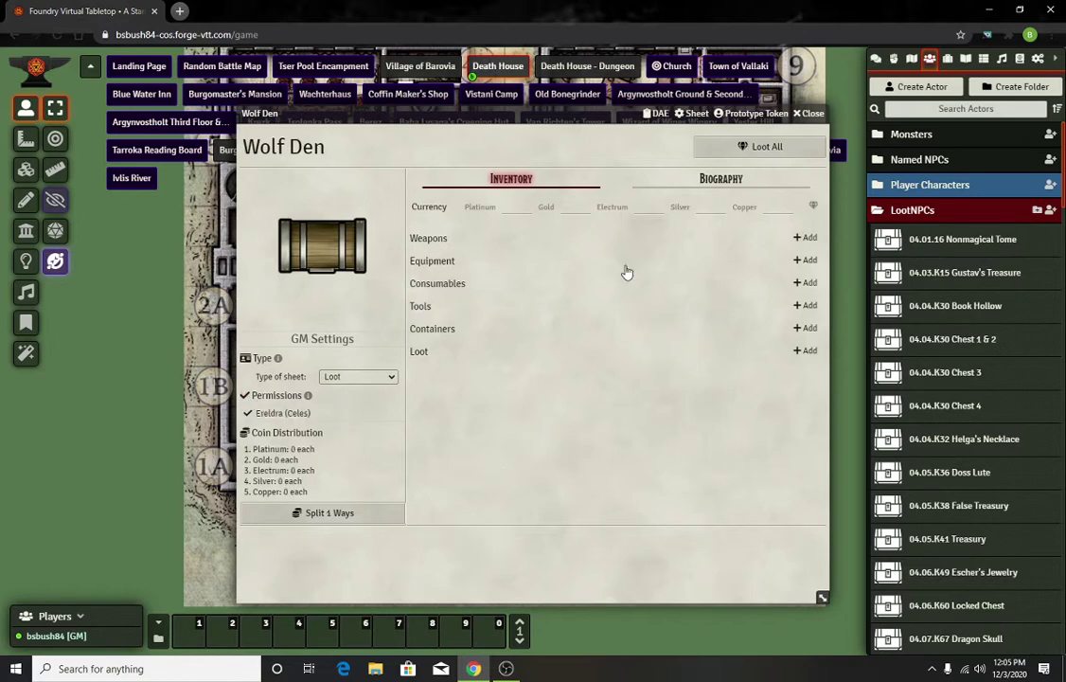
- Search the Items (SRD) compendium for "cross" and add the Hand Crossbow, Heavy Crossbow and Light Crossbow to Wolf Den's inventory
left_click_drag(552, 110, 484, 98)
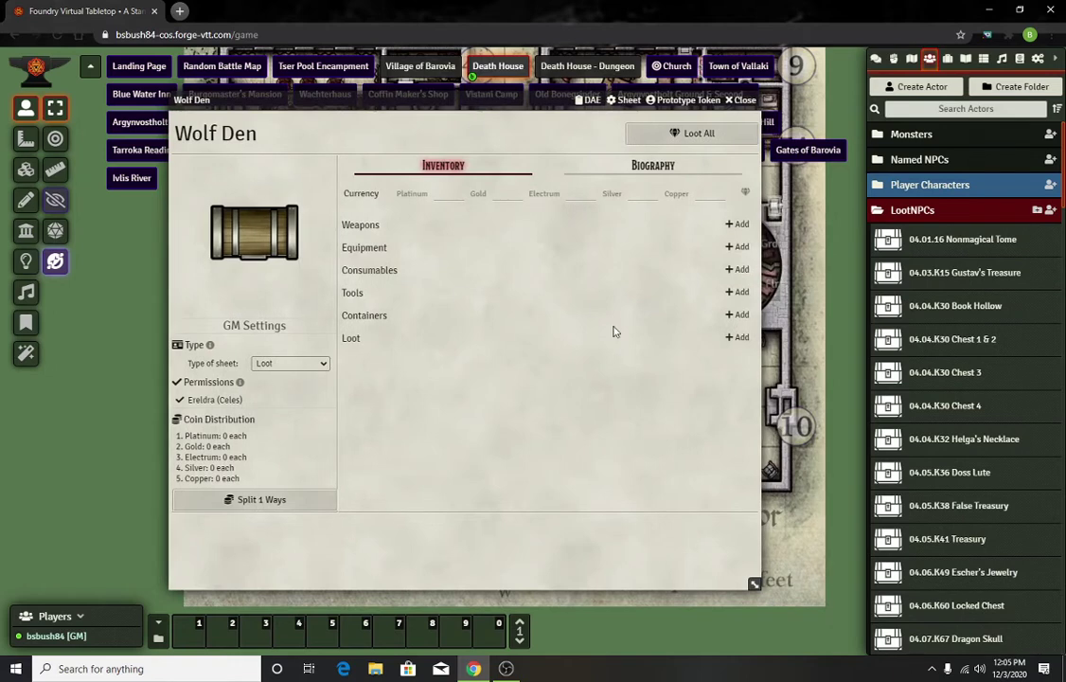
left_click(457, 199)
left_click(1021, 59)
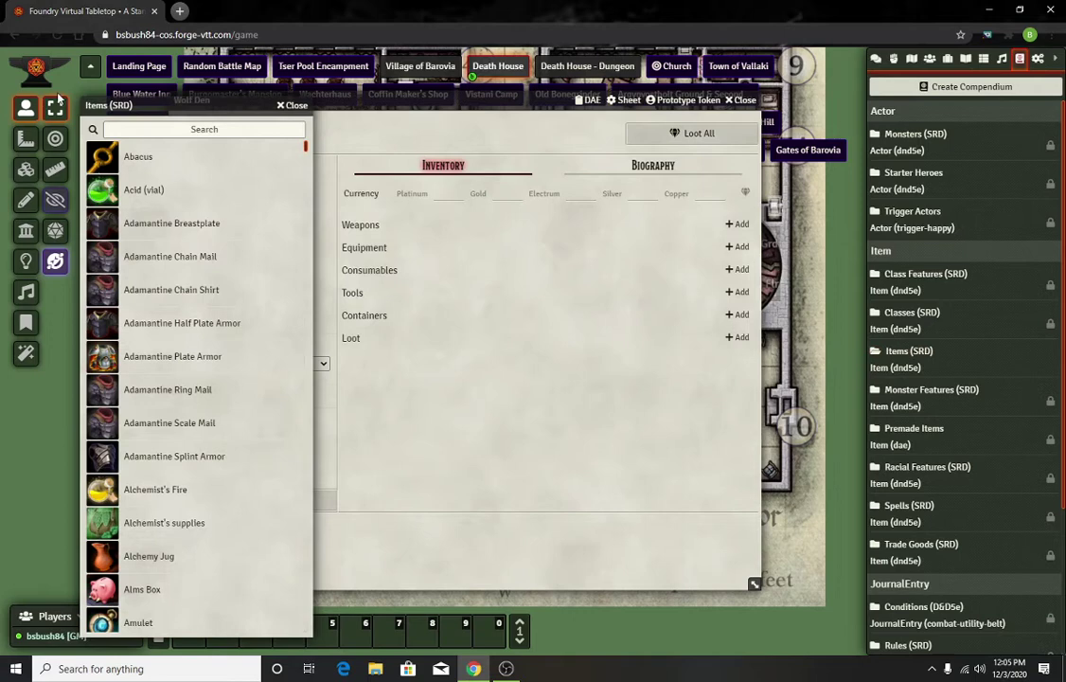
left_click(169, 128)
type("cross")
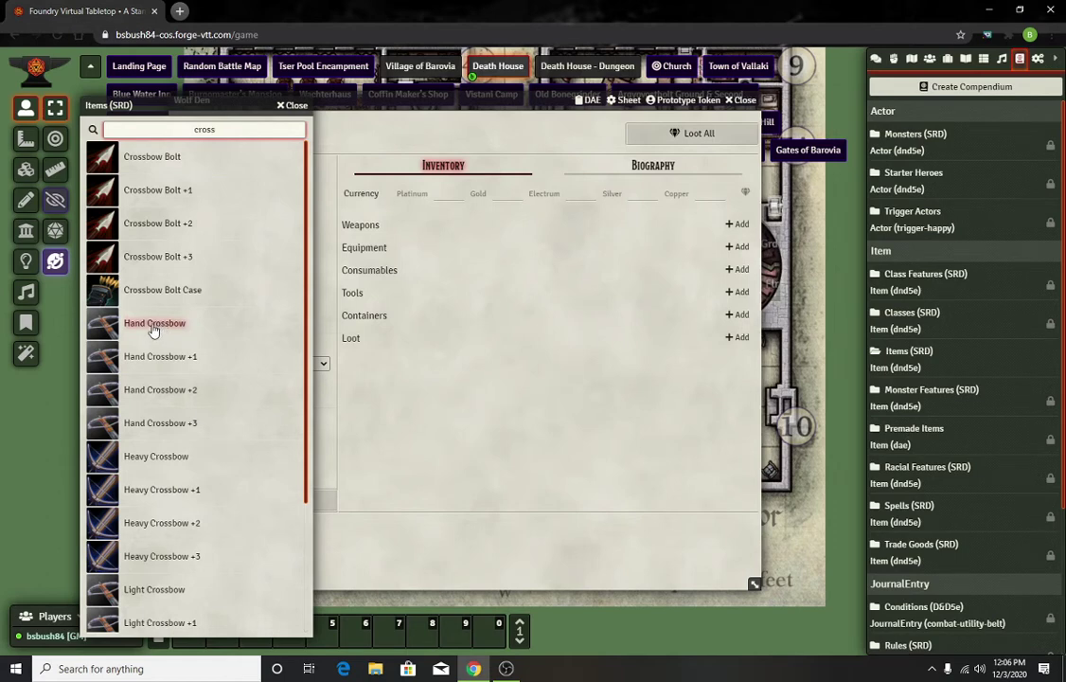
left_click_drag(156, 326, 426, 284)
scroll(111, 371, "down", 1)
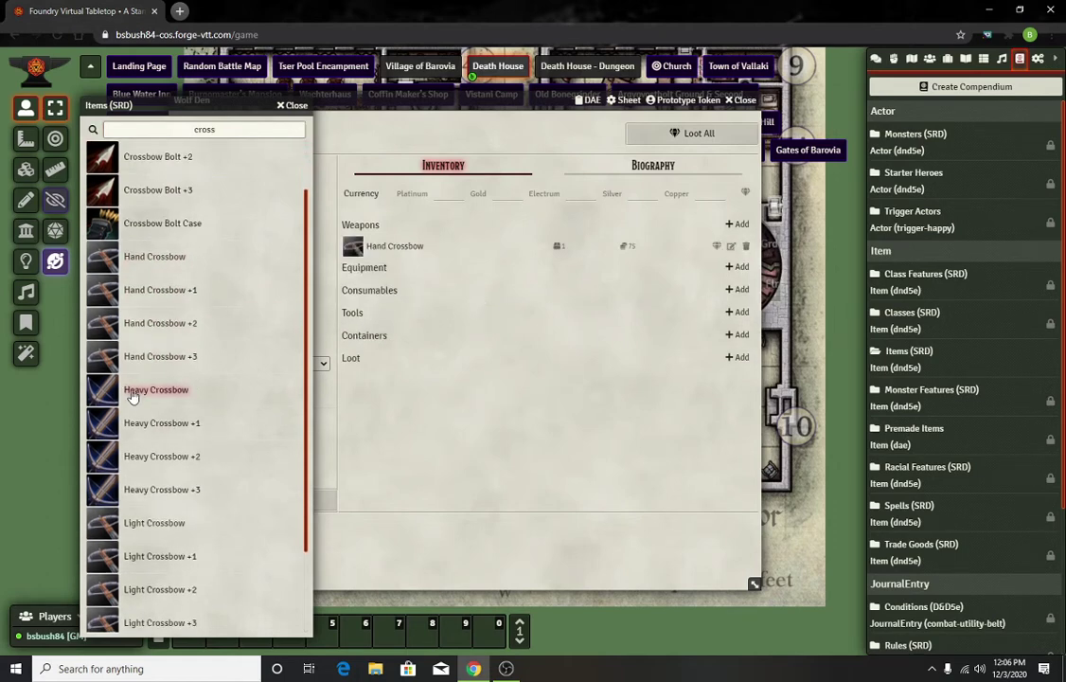
left_click_drag(139, 390, 503, 358)
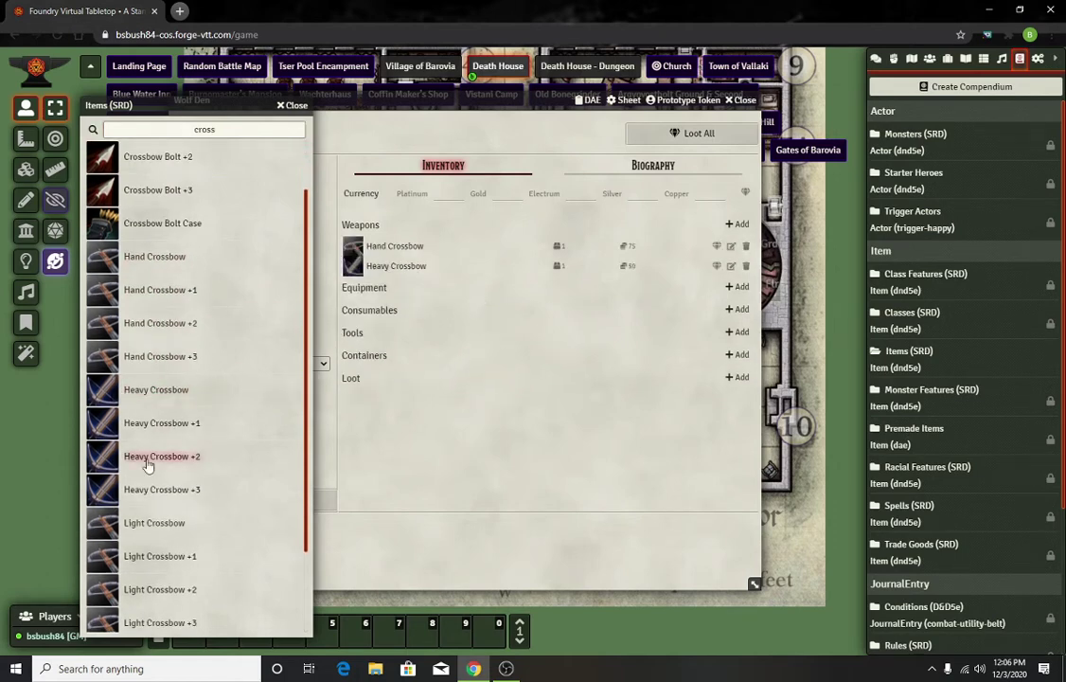
left_click_drag(152, 523, 497, 357)
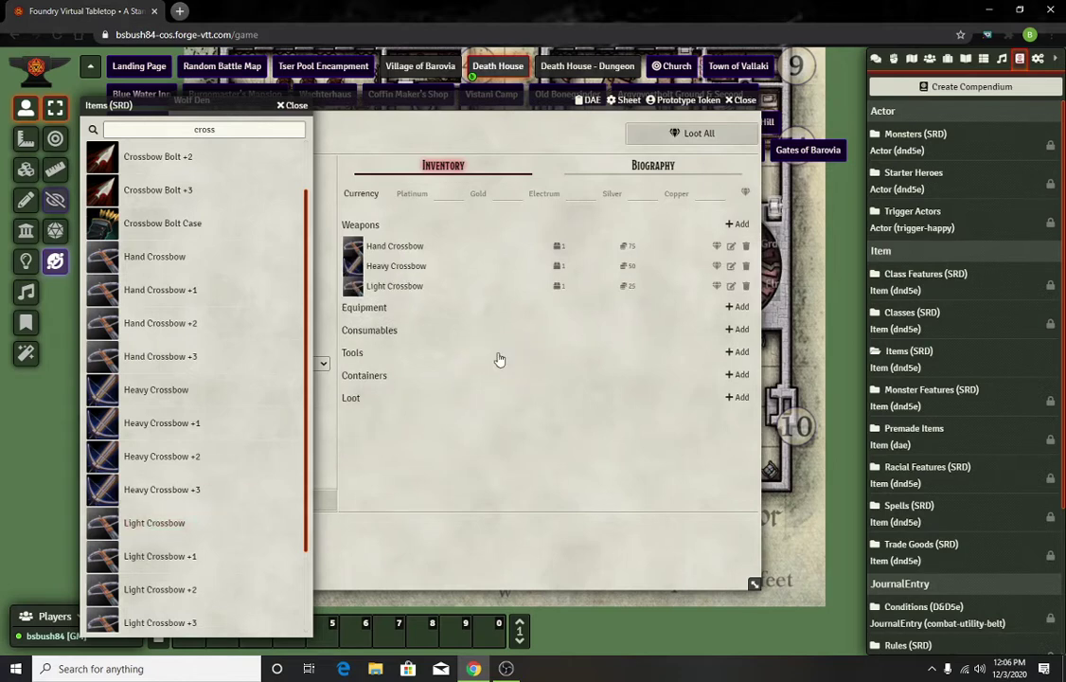
- Add the Crossbow Bolt from the Items (SRD) compendium to Wolf Den's inventory and set its quantity to 60
scroll(185, 208, "up", 2)
left_click_drag(147, 157, 459, 350)
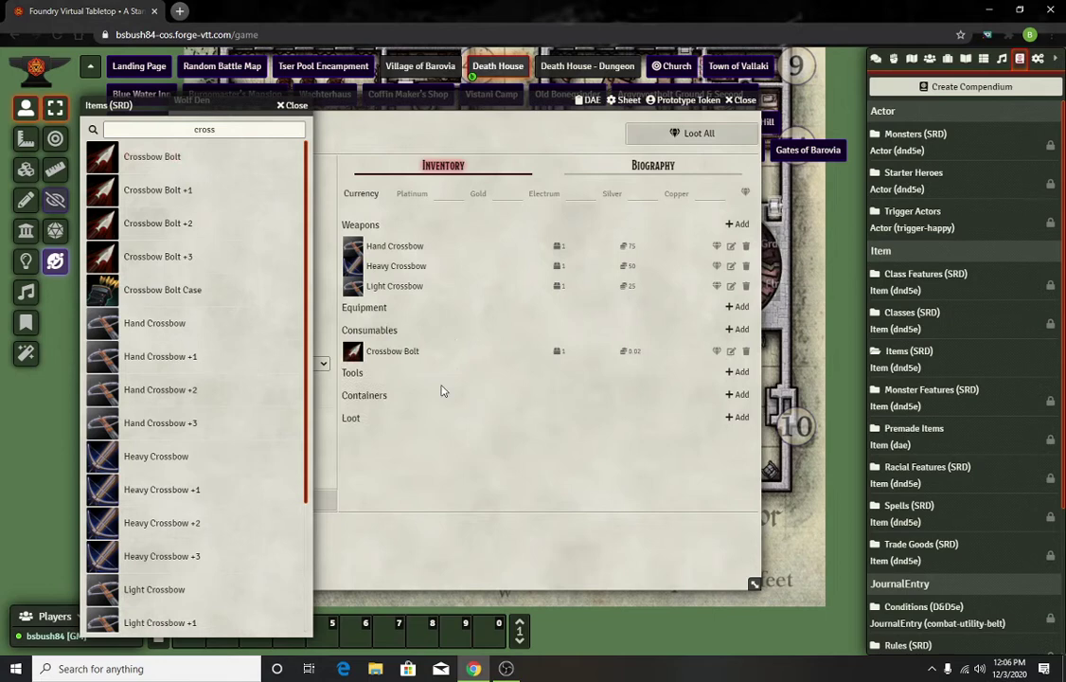
left_click(735, 352)
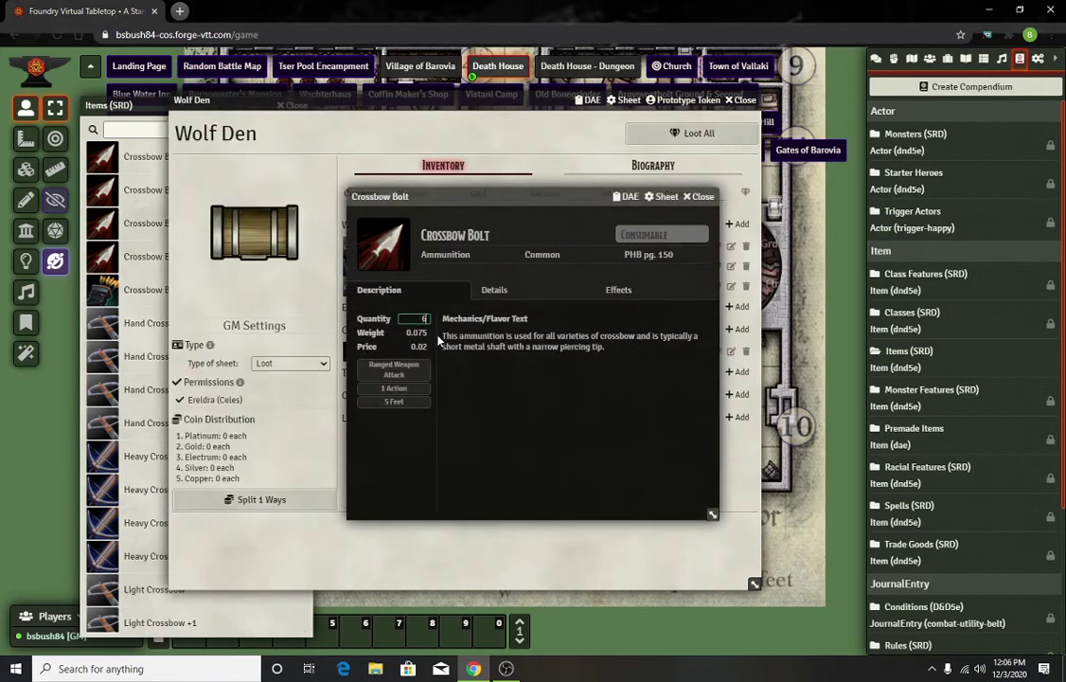
type("0")
key("Return")
left_click(702, 197)
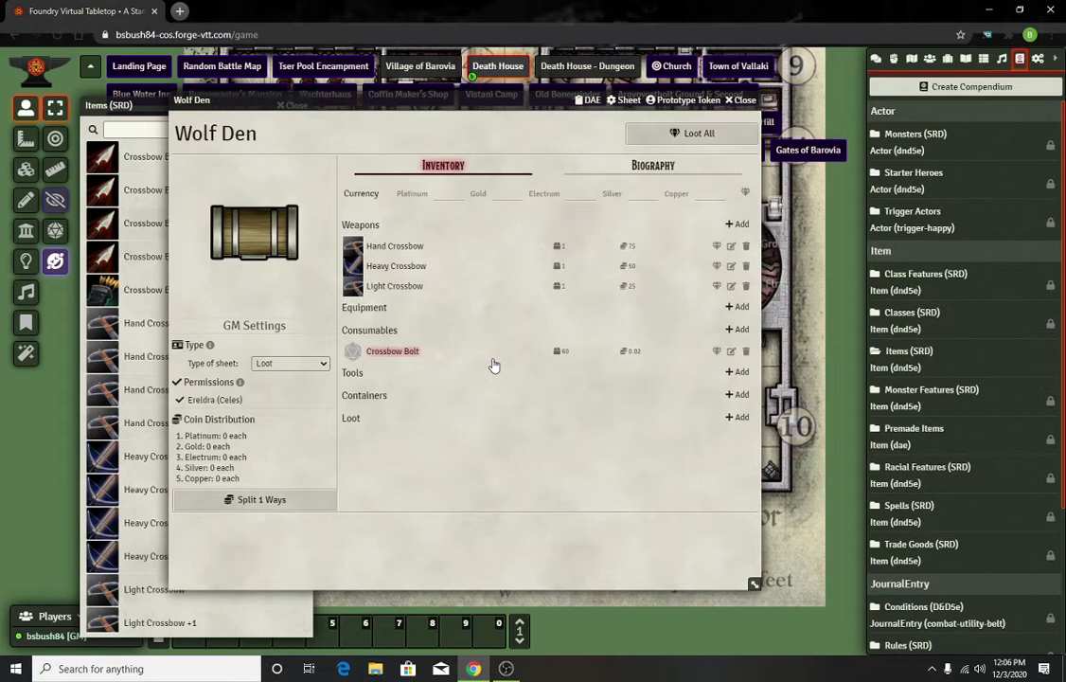
- Show Wolf Den's biography, and close the Items (SRD) compendium and the Light Crossbow +1 sheet
left_click(652, 165)
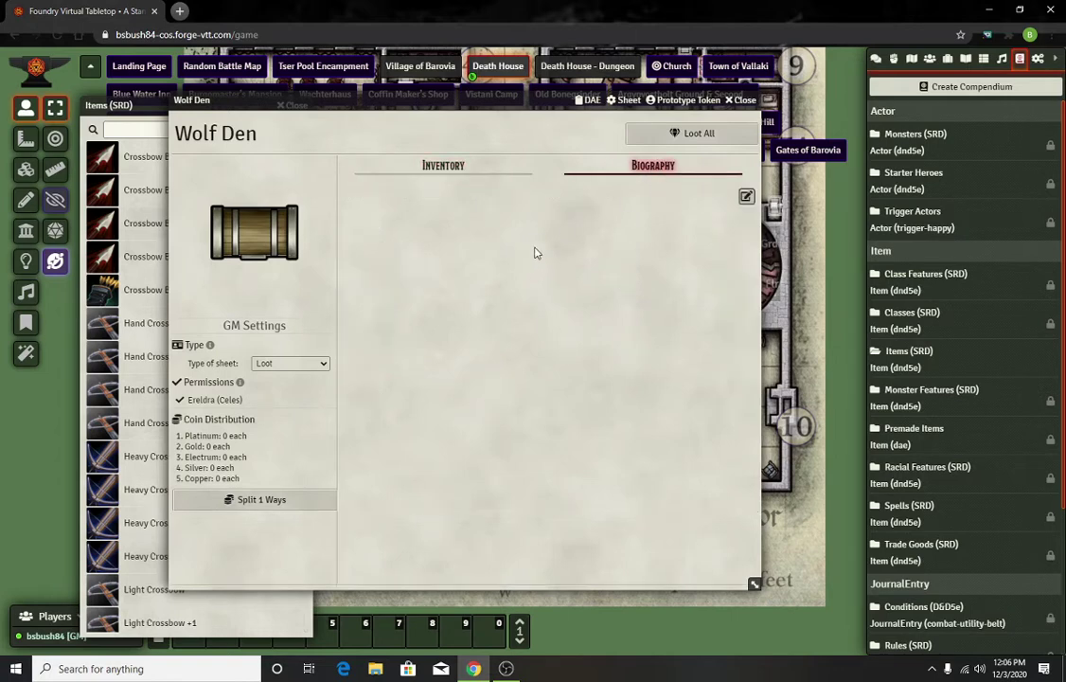
left_click(278, 623)
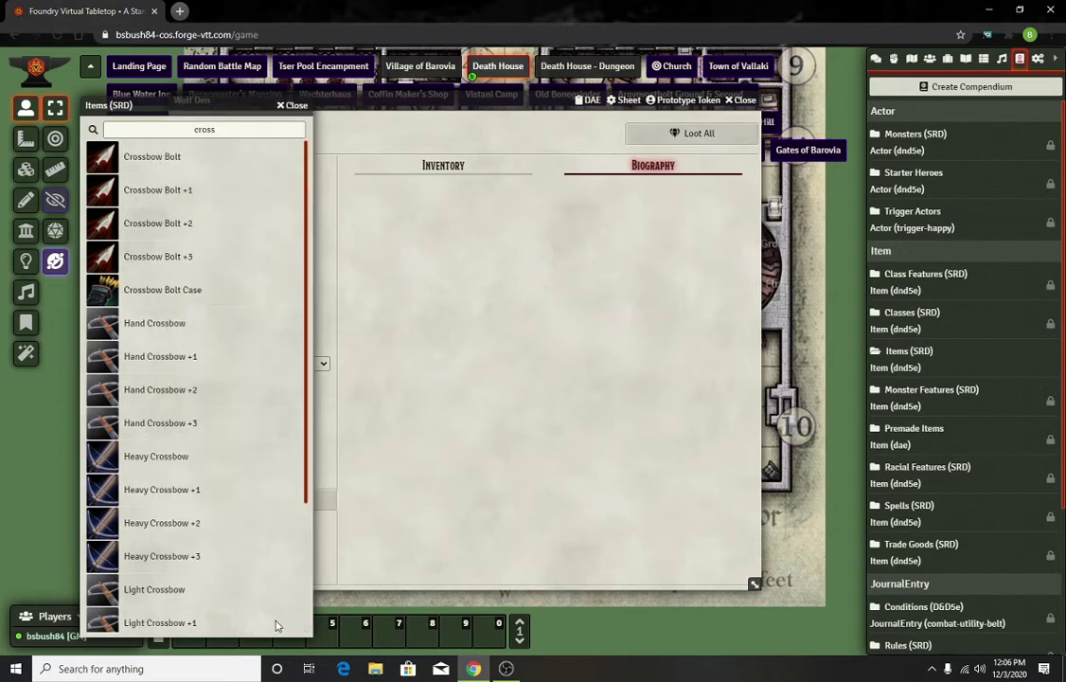
left_click(295, 104)
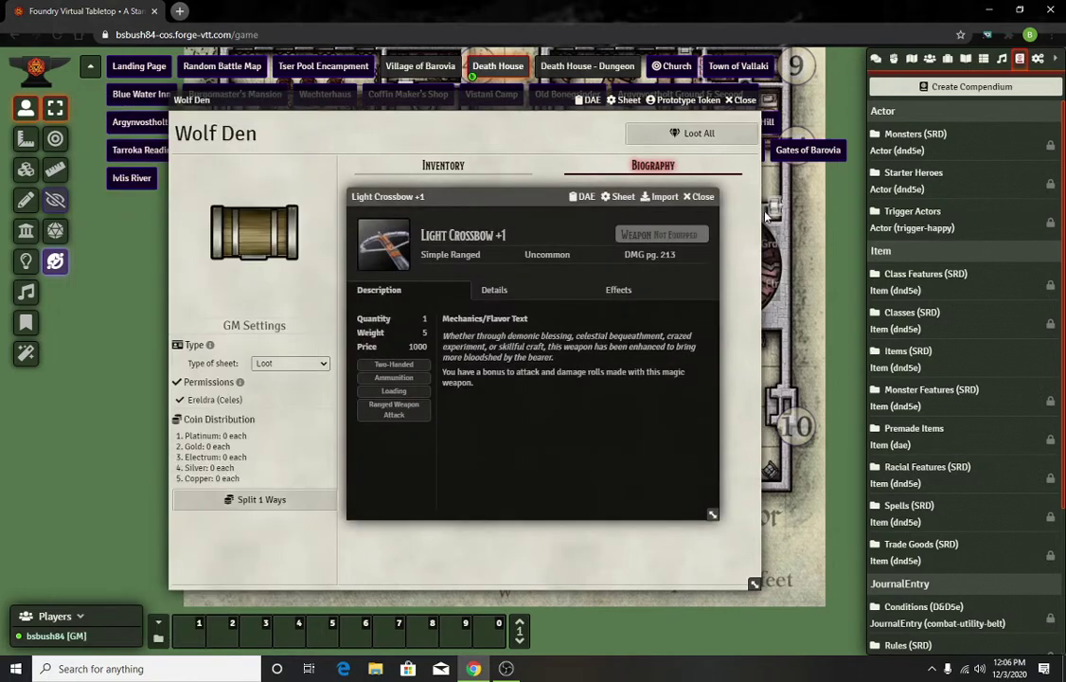
left_click(703, 196)
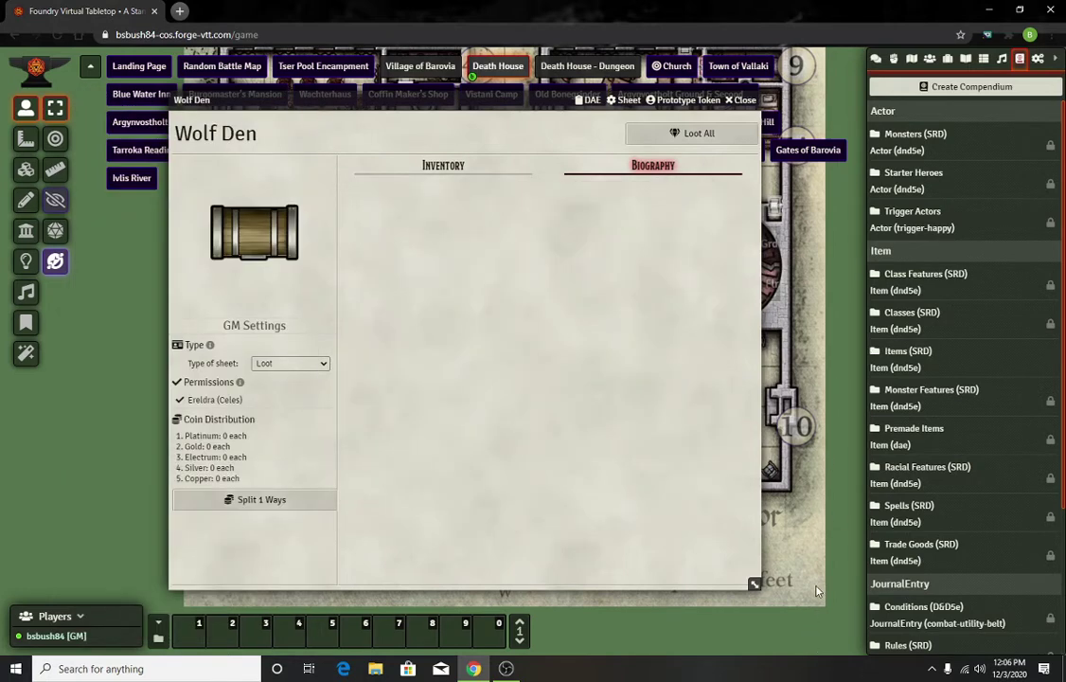
- Copy the sentence about the crossbows and 20 bolts for each weapon from the Den of Wolves section of the Death House journal entry
double_click(410, 102)
double_click(384, 509)
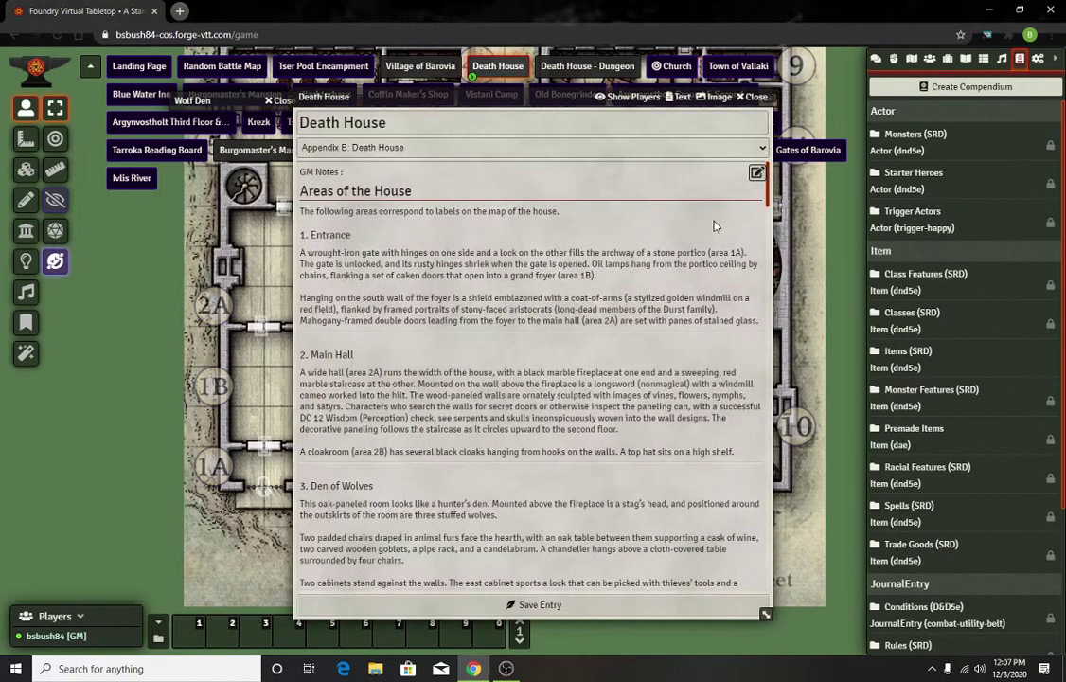
scroll(333, 322, "down", 5)
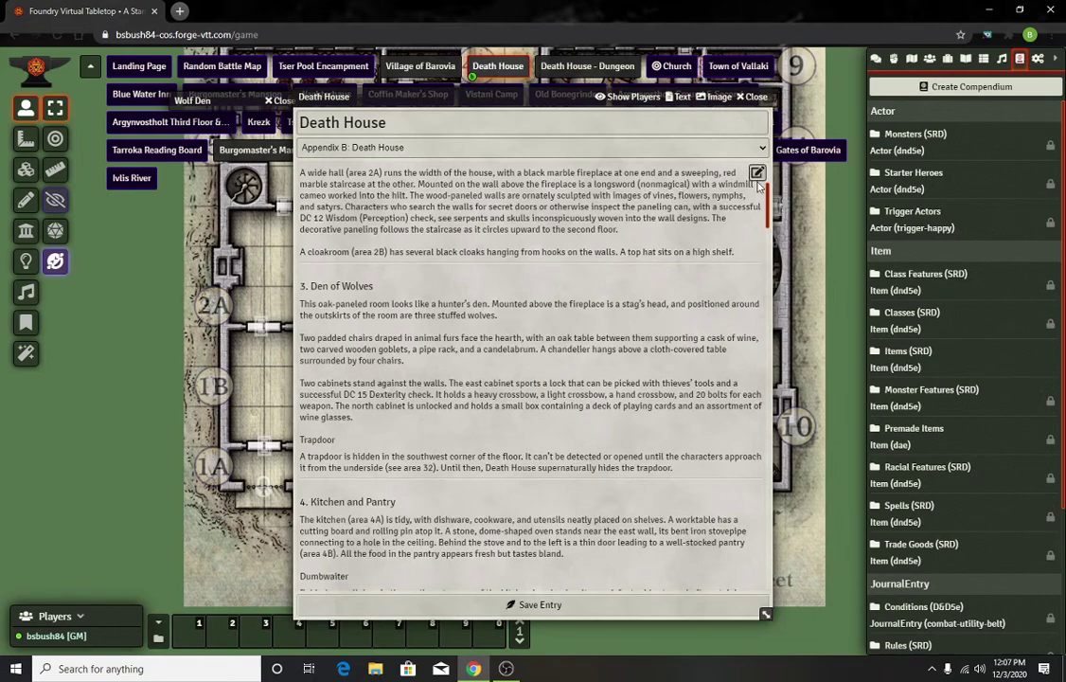
left_click(758, 173)
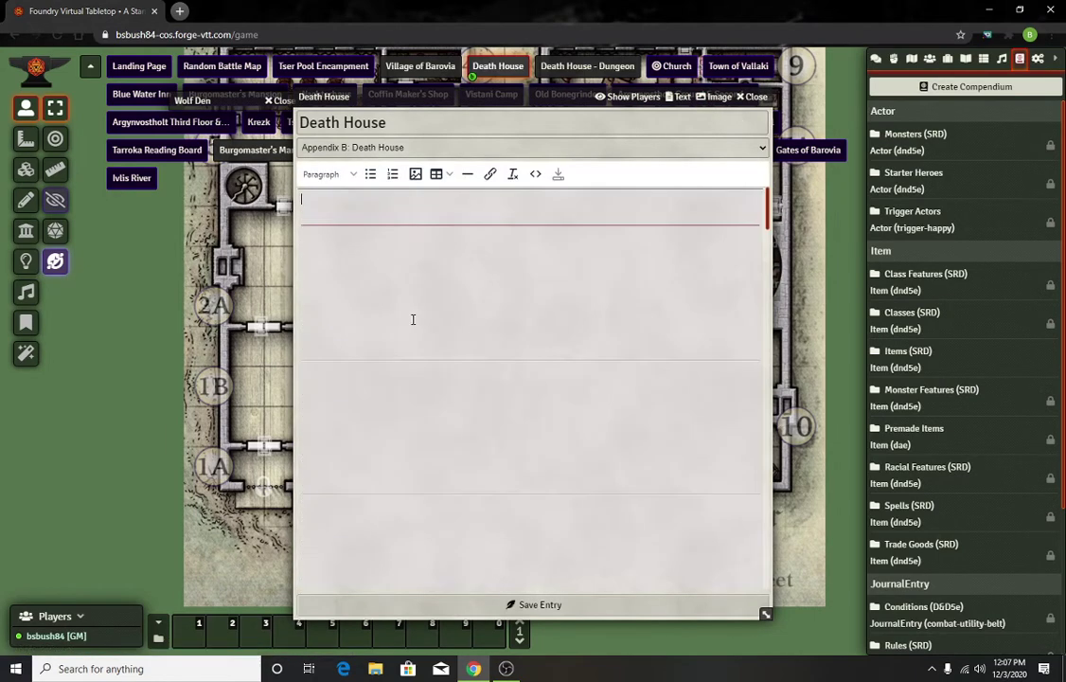
scroll(414, 325, "down", 2)
scroll(415, 327, "up", 3)
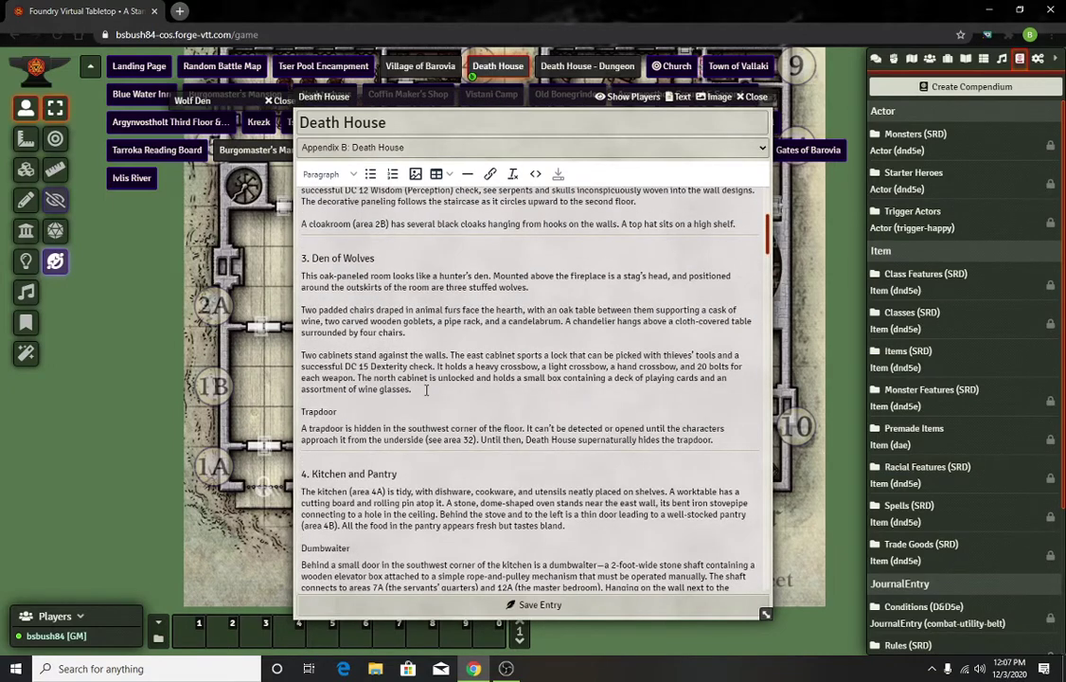
left_click_drag(358, 378, 439, 369)
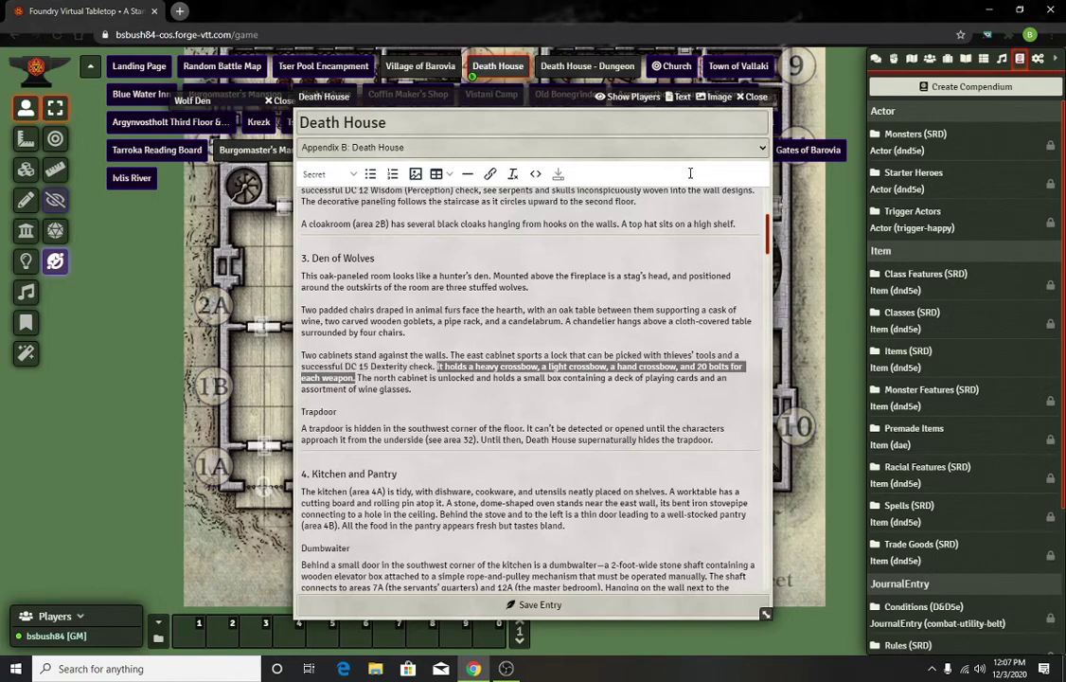
left_click(751, 97)
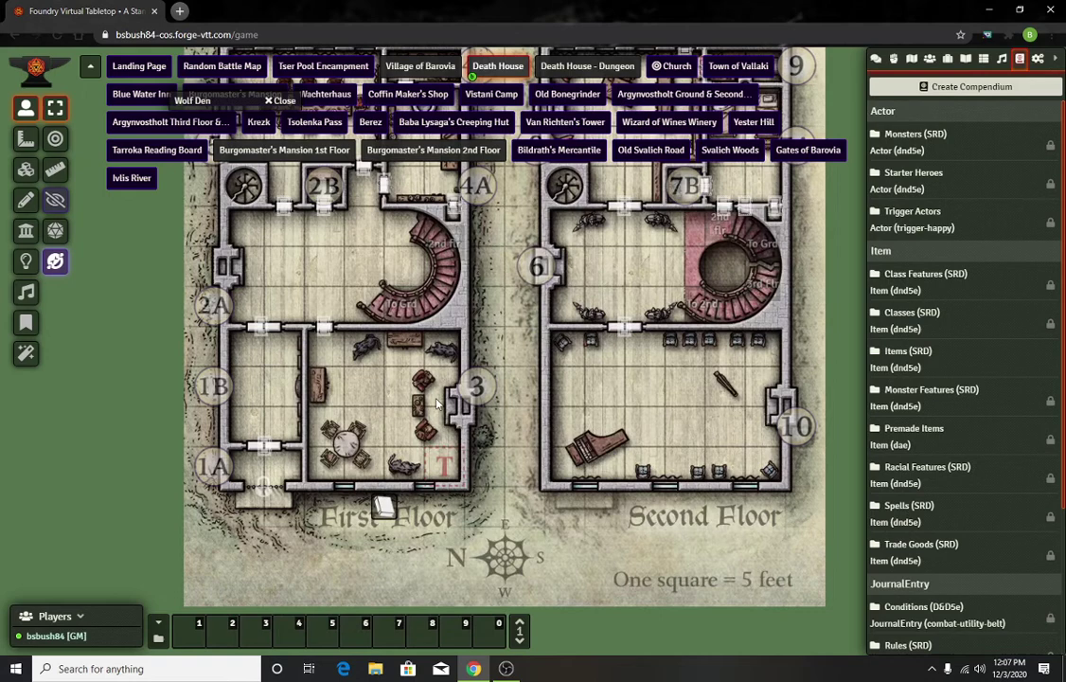
- Paste the copied cabinet contents sentence into Wolf Den's biography, save it and close the sheet
scroll(229, 198, "down", 2)
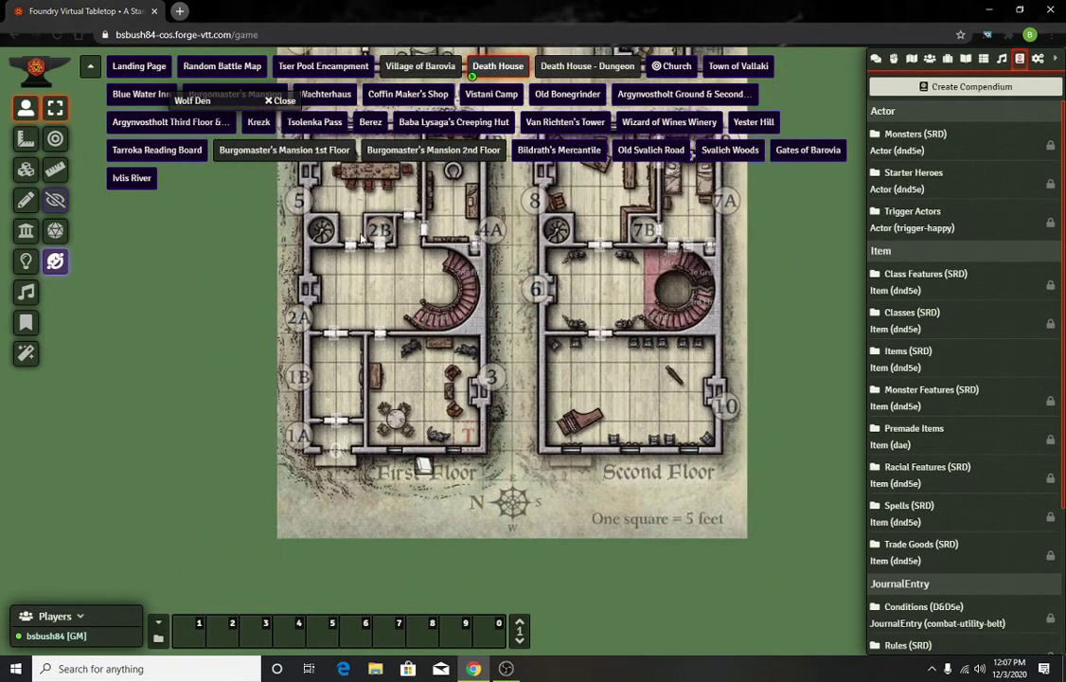
left_click_drag(233, 99, 369, 299)
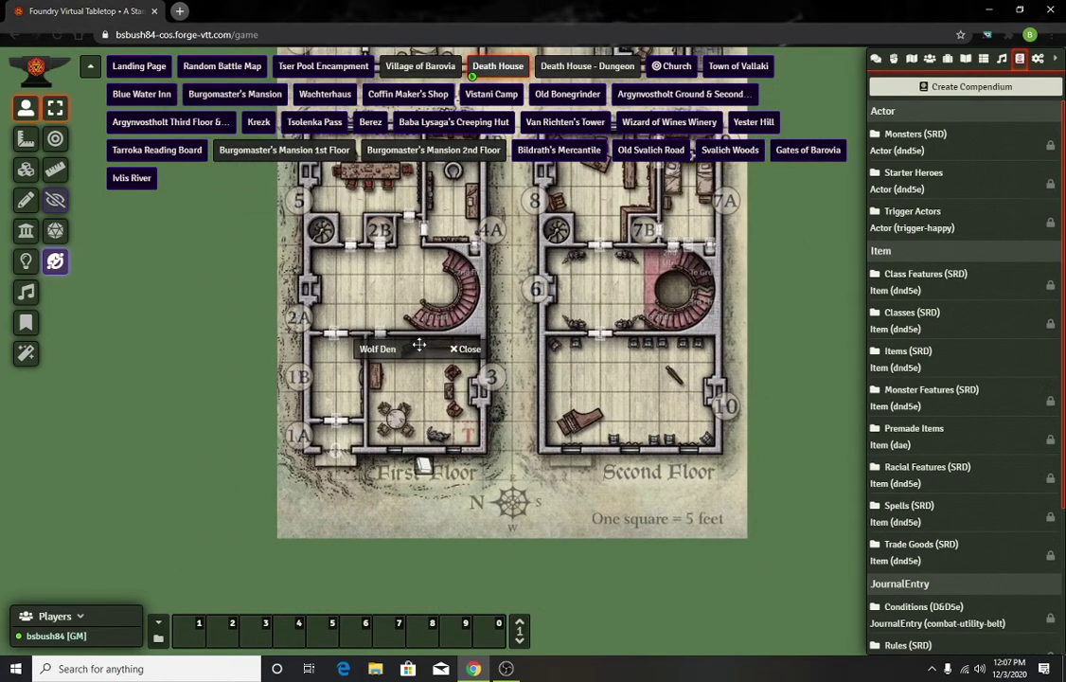
double_click(370, 301)
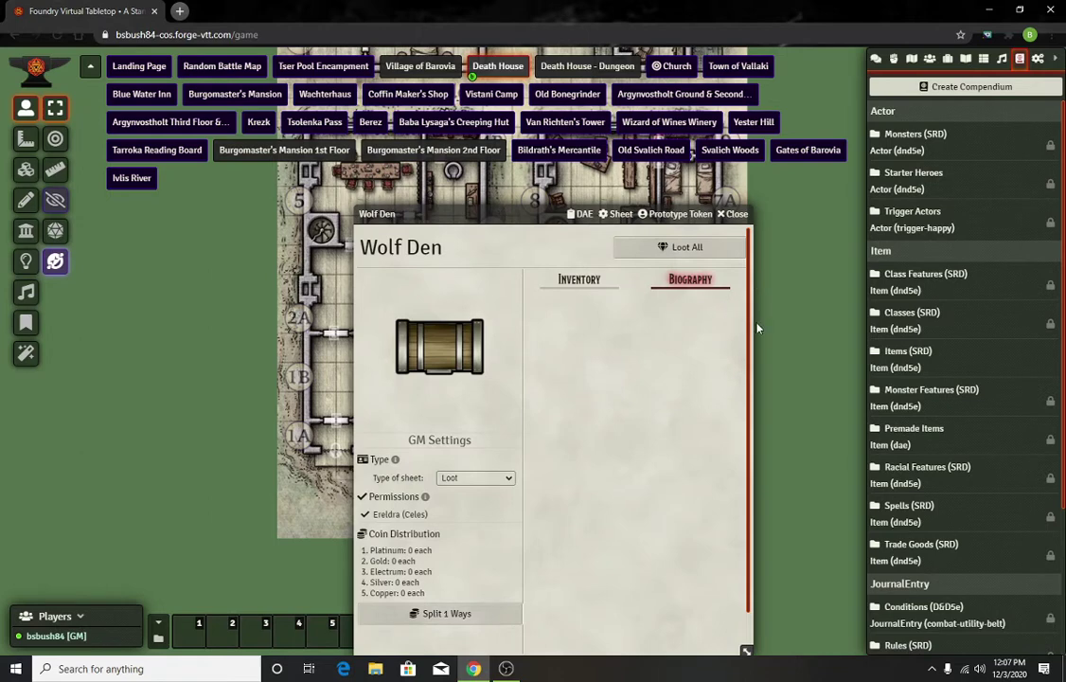
left_click(735, 311)
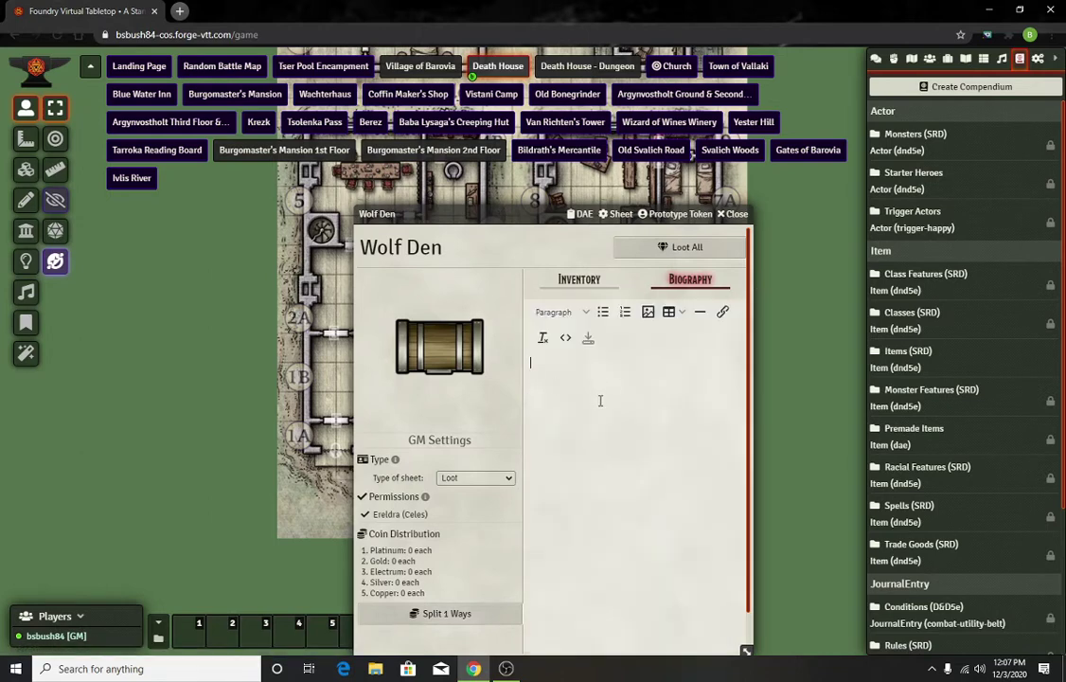
type("It holds a heavy crossbow, a light crossbow, a hand crossbow, and 20 bolts for each weapon.")
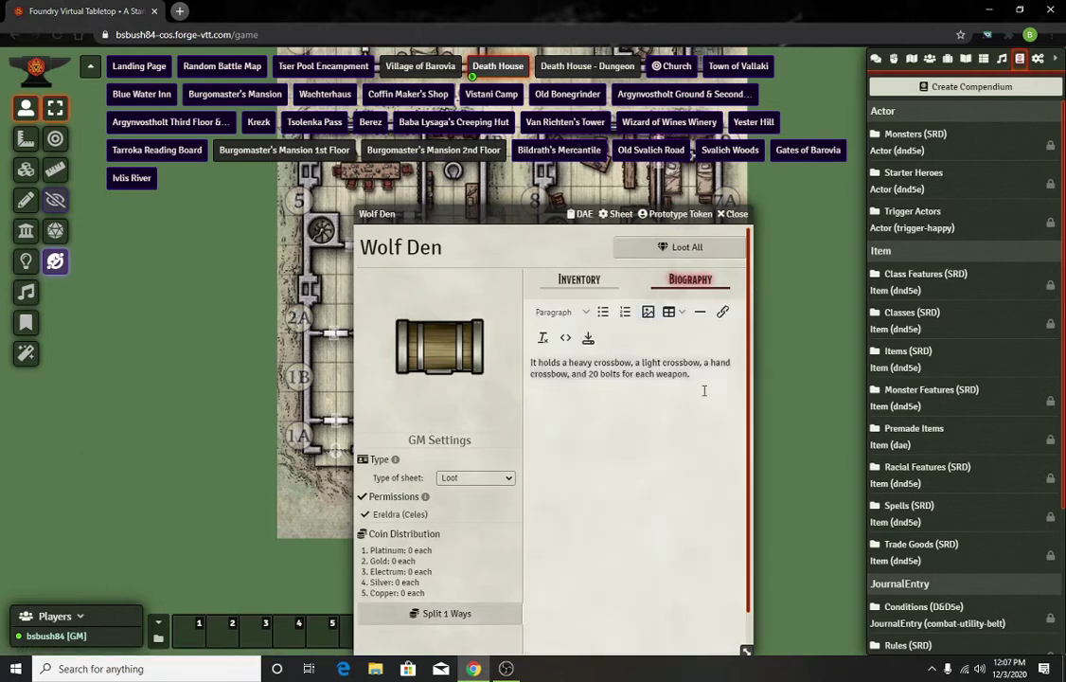
key("ctrl+a")
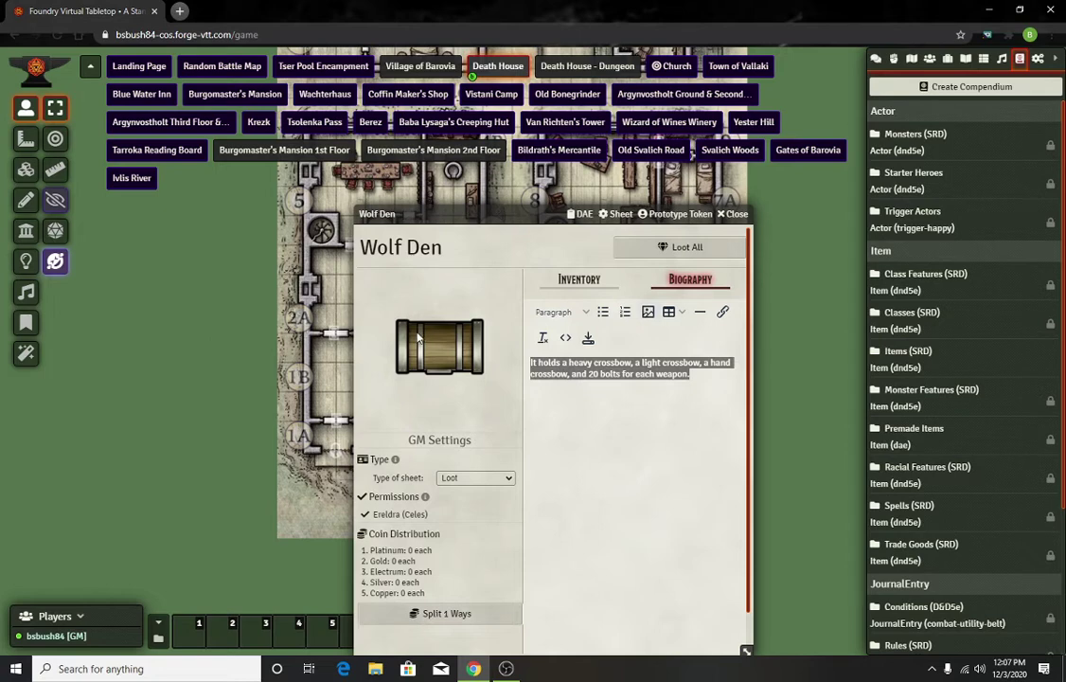
left_click(571, 395)
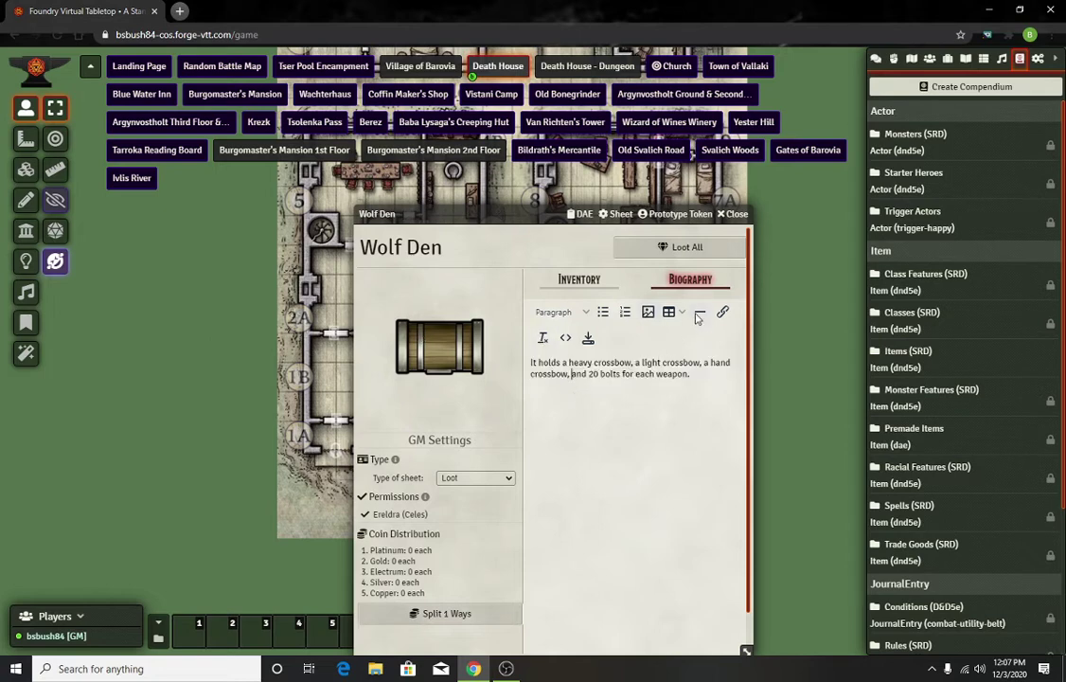
left_click(588, 338)
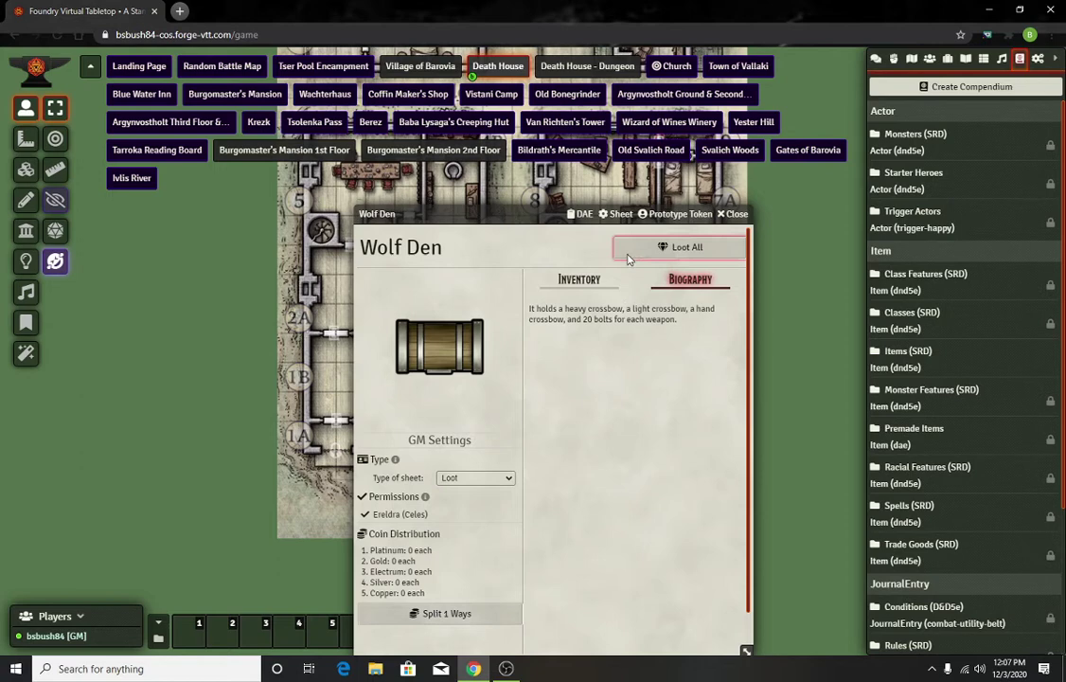
left_click(734, 216)
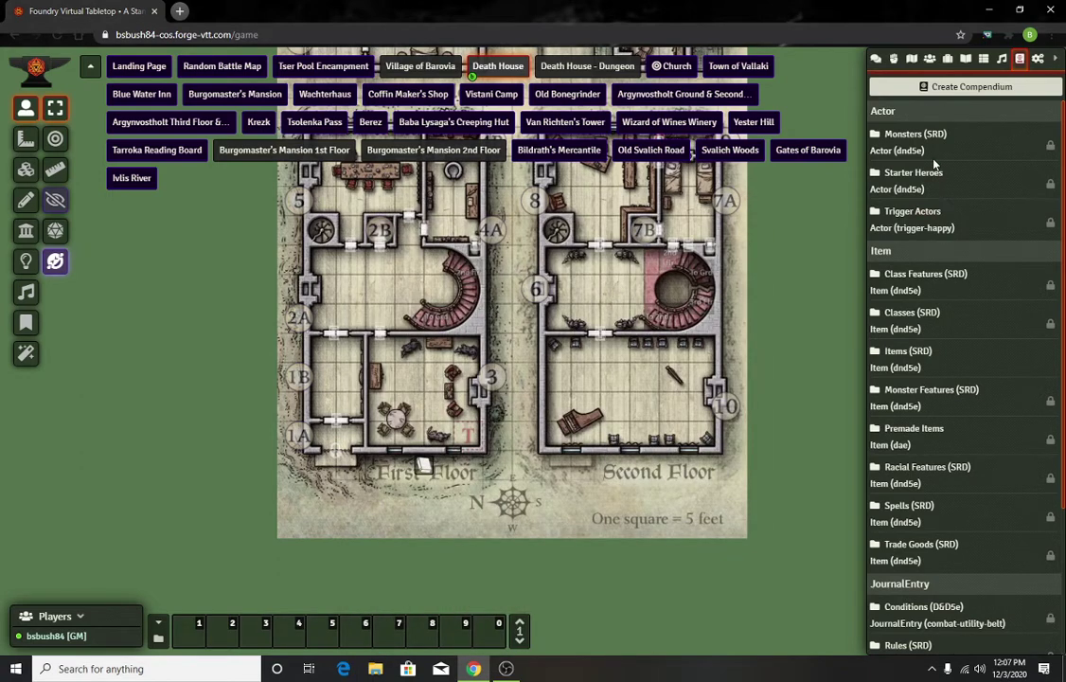
- Place a Wolf Den token from the actors list on the cabinet along room 3's wall shared with area 1B
left_click(930, 58)
scroll(947, 284, "down", 15)
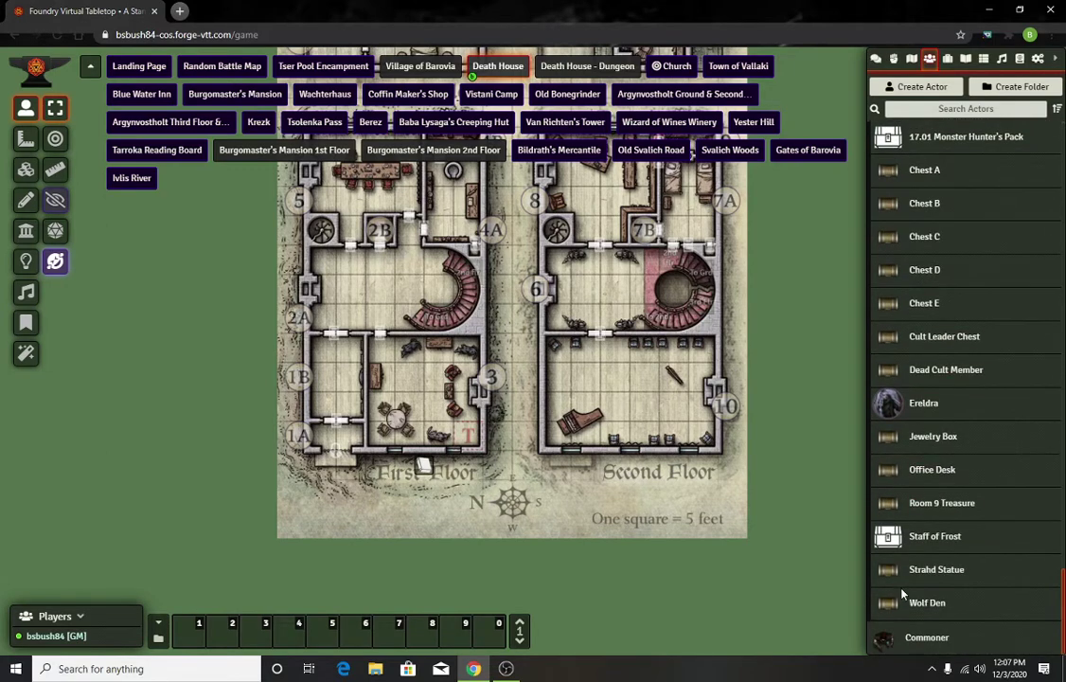
left_click_drag(917, 611, 380, 382)
scroll(414, 382, "up", 5)
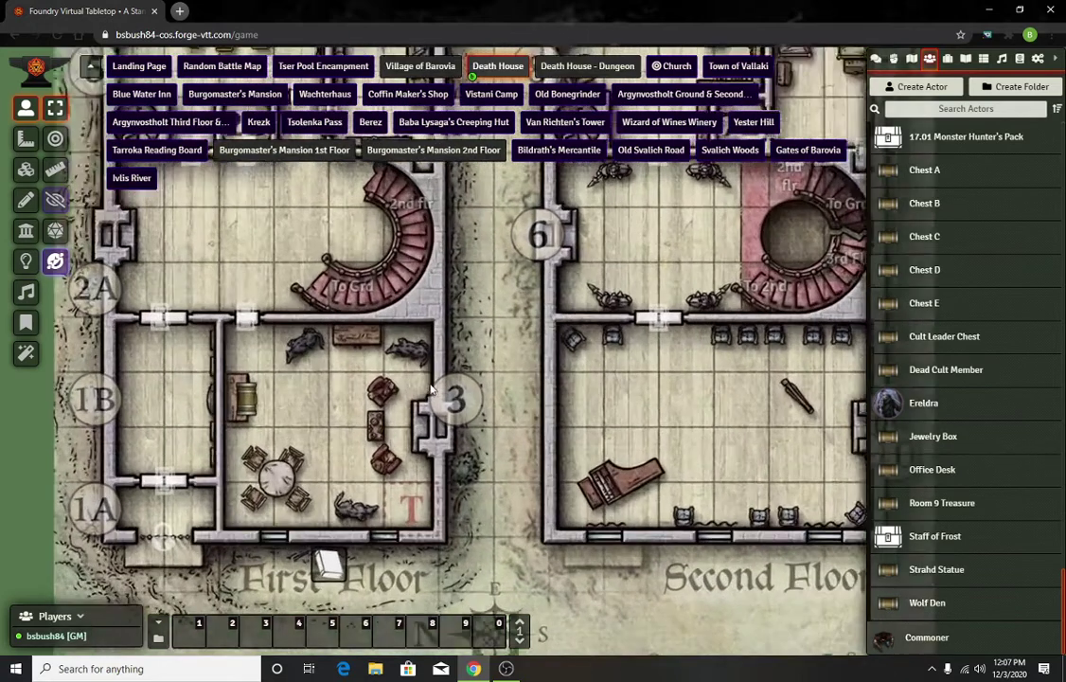
- Hide the Wolf Den token on the room 3 cabinet from the players
scroll(431, 388, "up", 3)
right_click(415, 455)
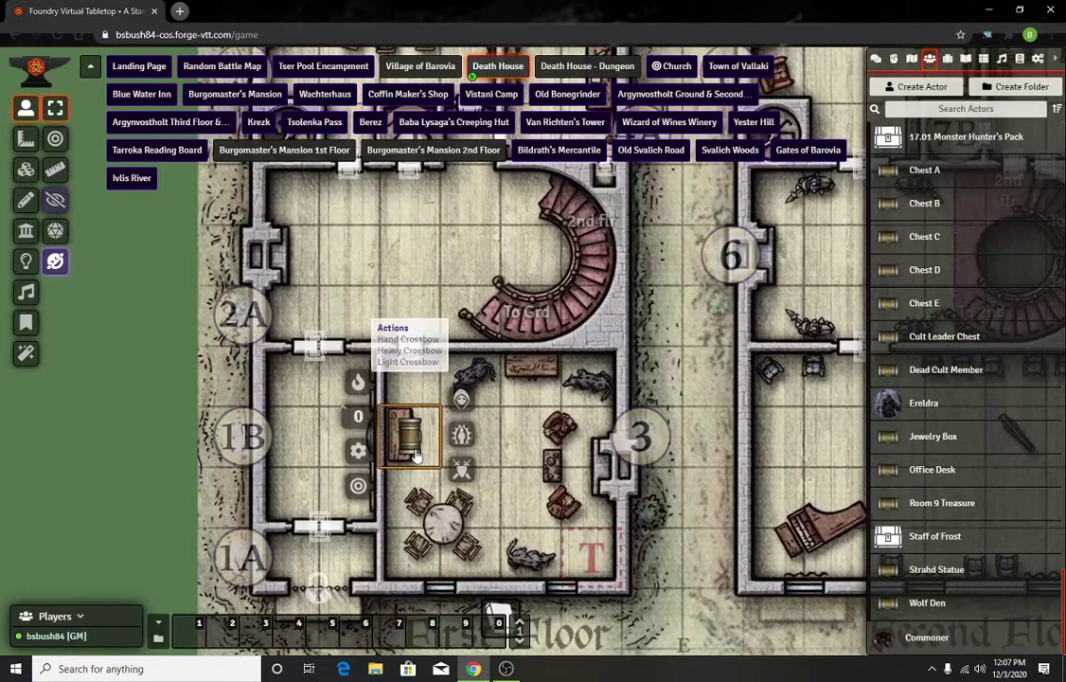
left_click(461, 399)
left_click(482, 489)
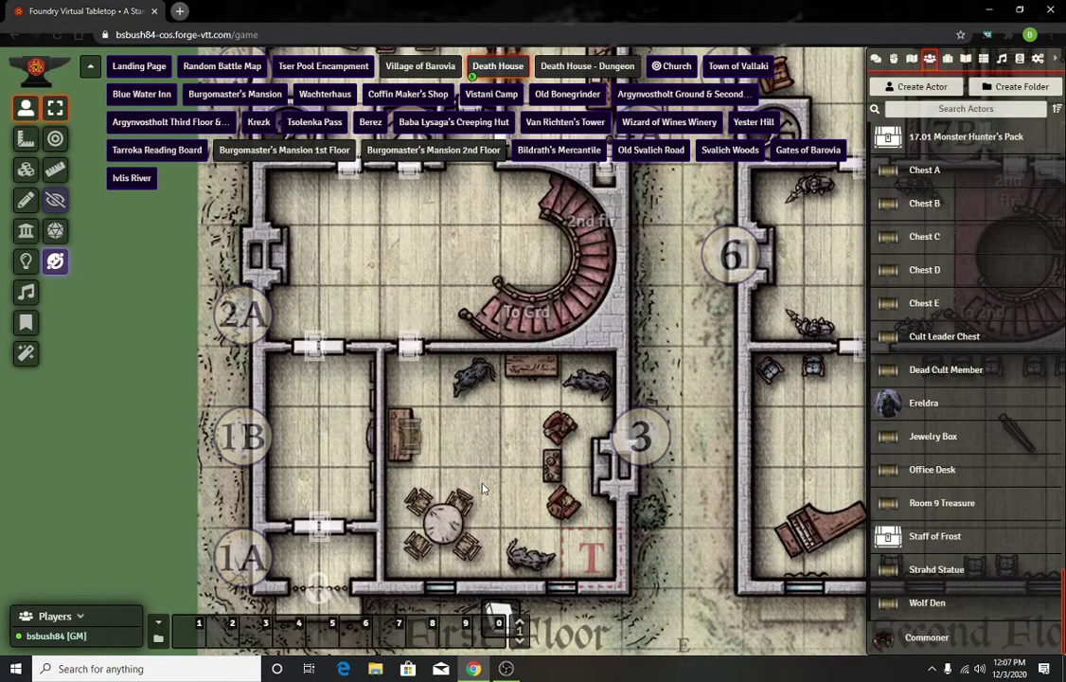
- Open the door between area 2A and room 3, and place and select an Ereldra token in area 2A
left_click(410, 348)
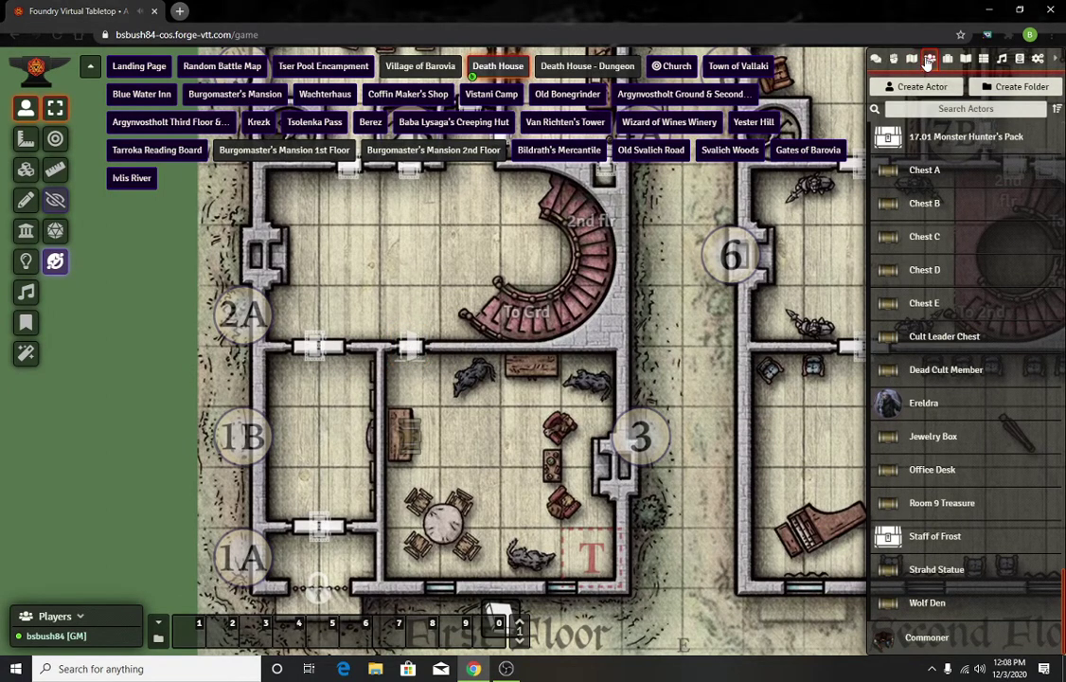
left_click_drag(926, 409, 334, 325)
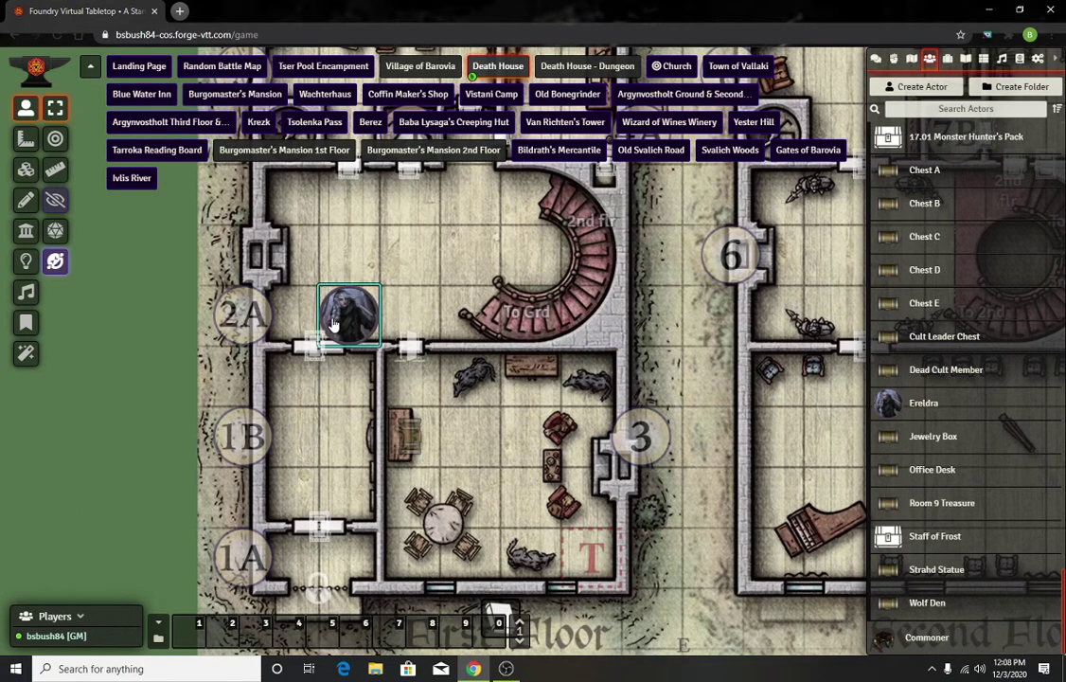
left_click(343, 318)
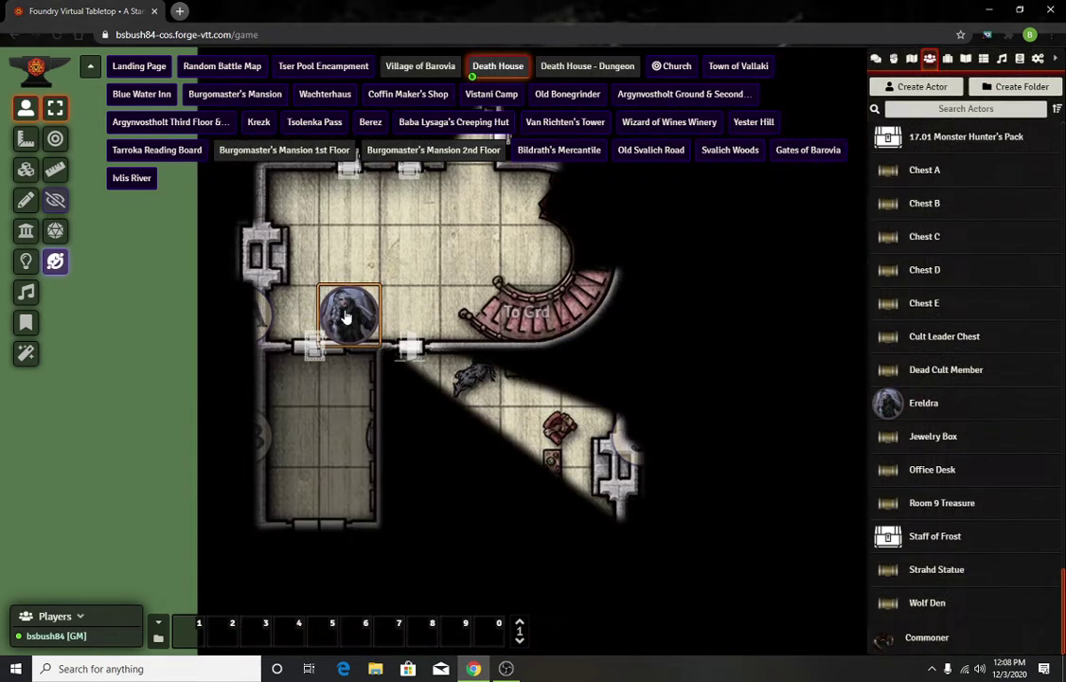
- Move the Ereldra token through the open door into room 3, onto the square beside the cabinet
key("Right")
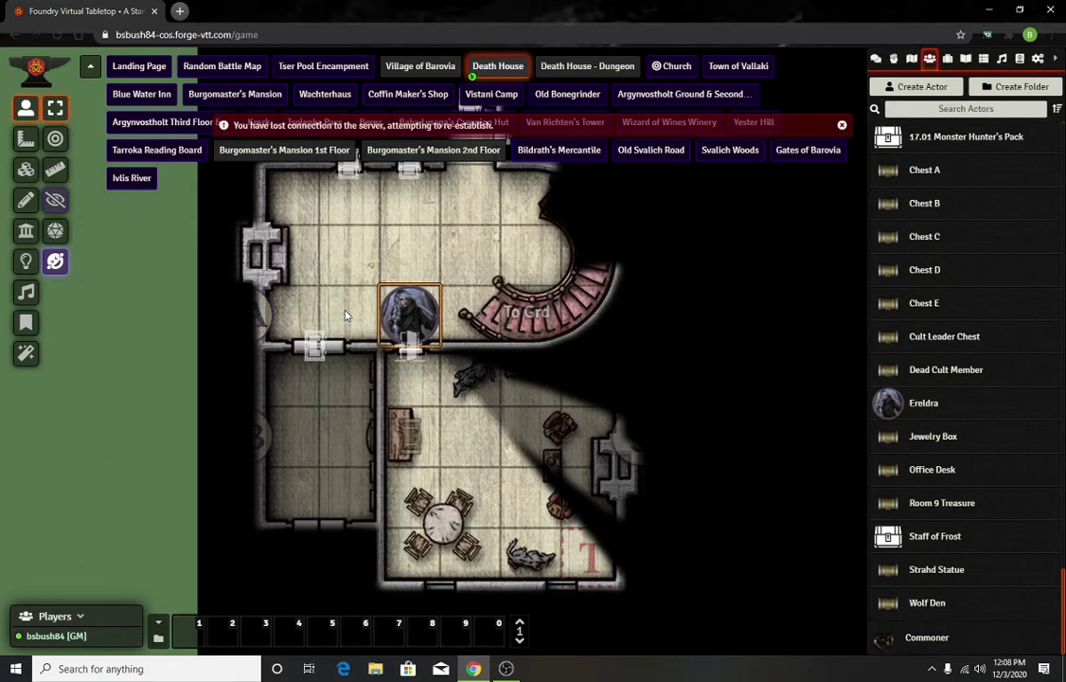
key("Down")
key("Down")
key("Right")
key("Right")
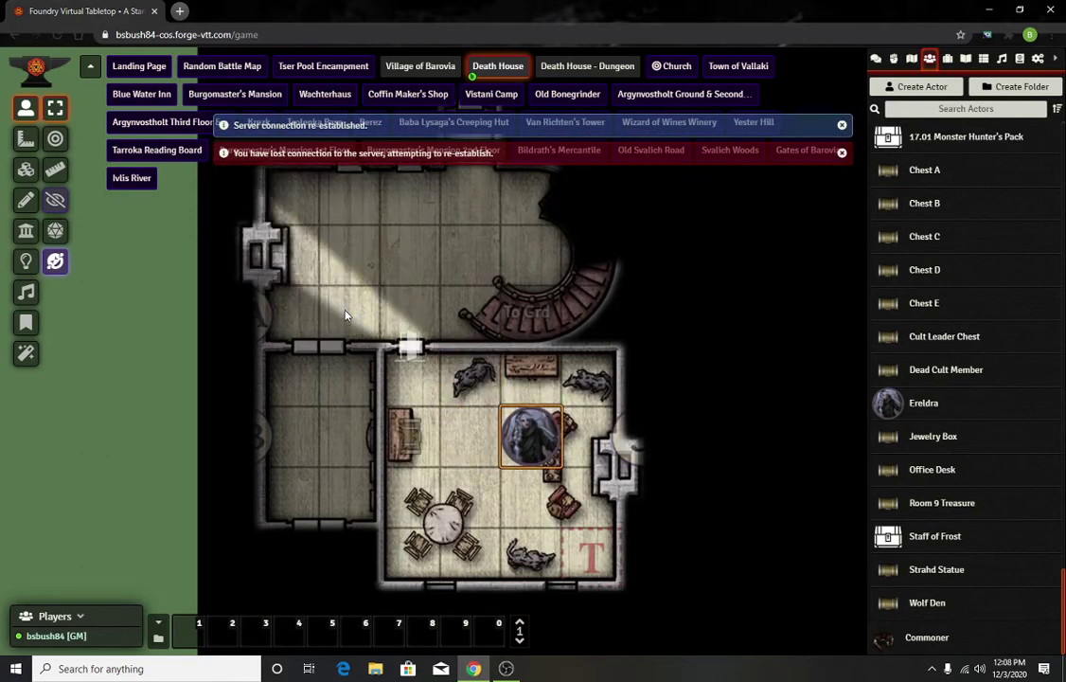
key("Left")
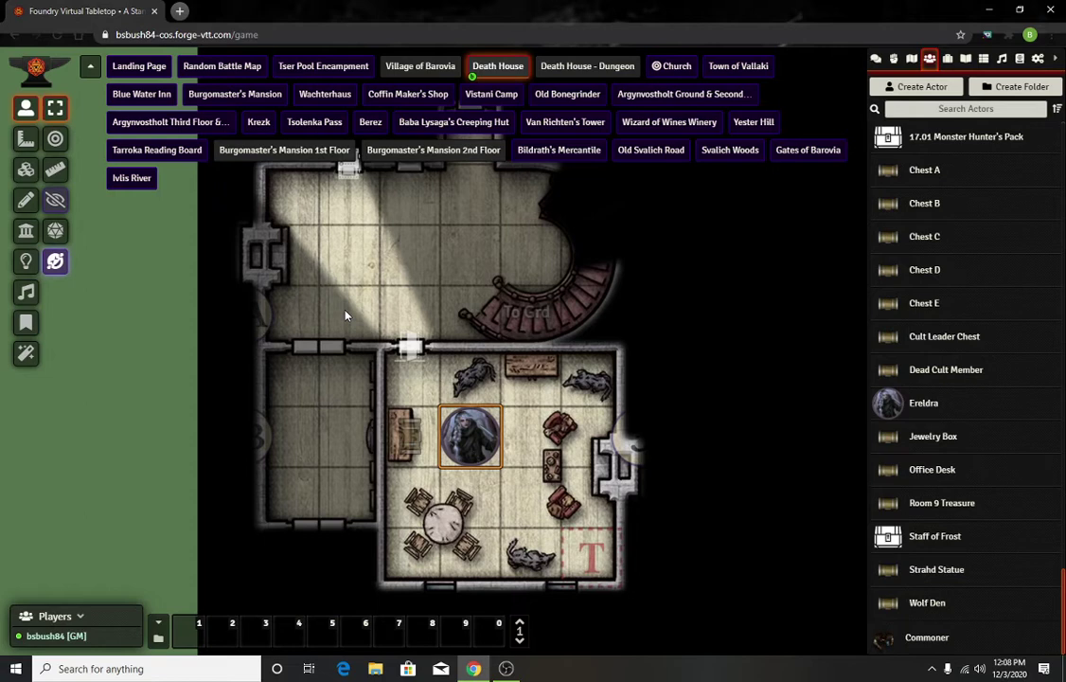
- Reveal the hidden Wolf Den token beside Ereldra and open its loot sheet
right_click(464, 426)
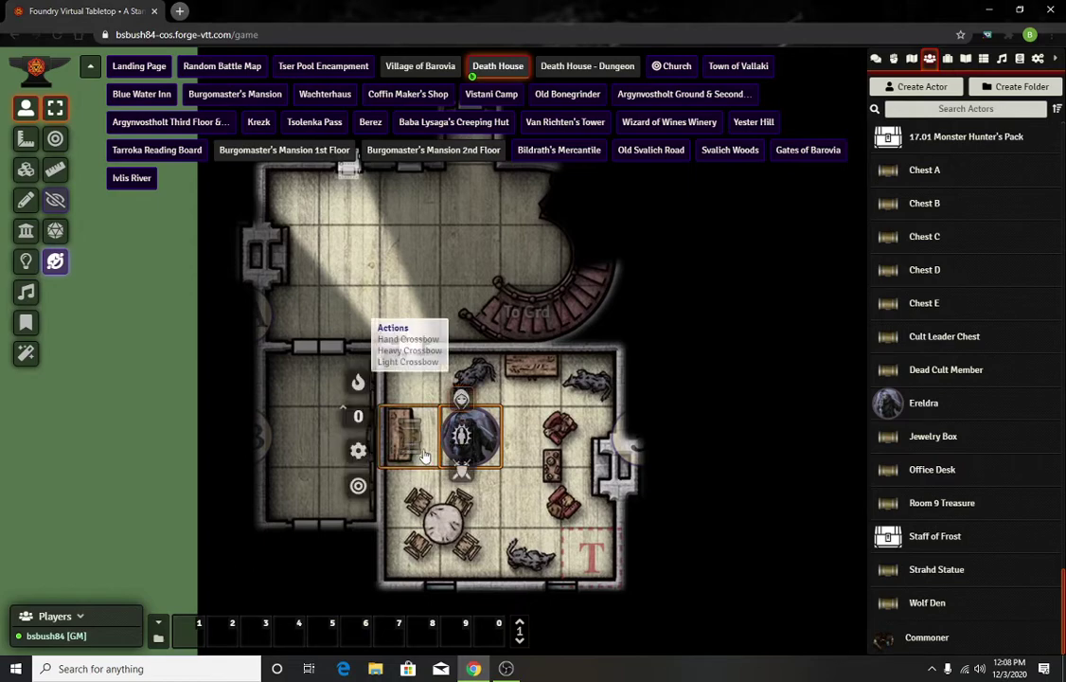
left_click(444, 443)
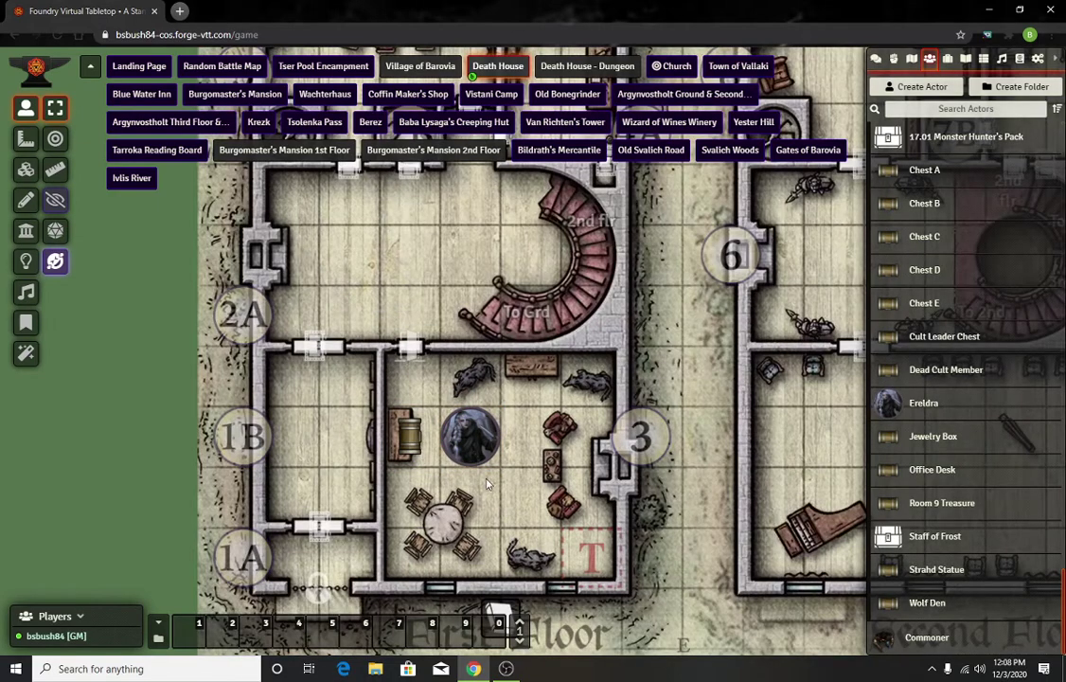
double_click(424, 441)
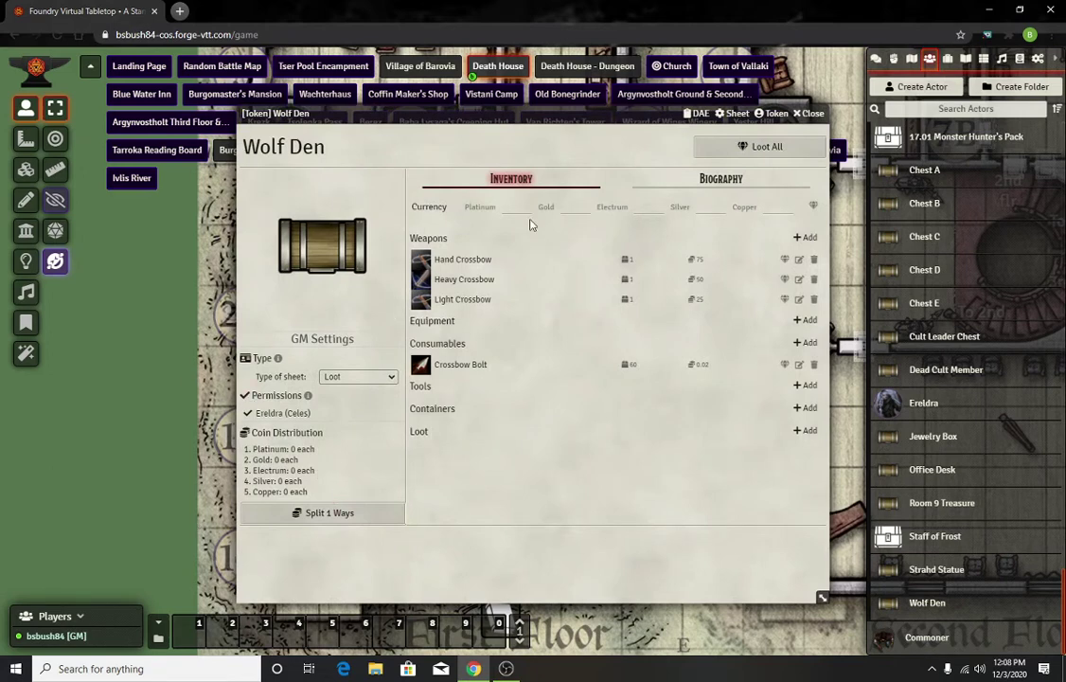
- Close the Wolf Den loot sheet and hide the Wolf Den token on the cabinet from the players again
left_click(811, 113)
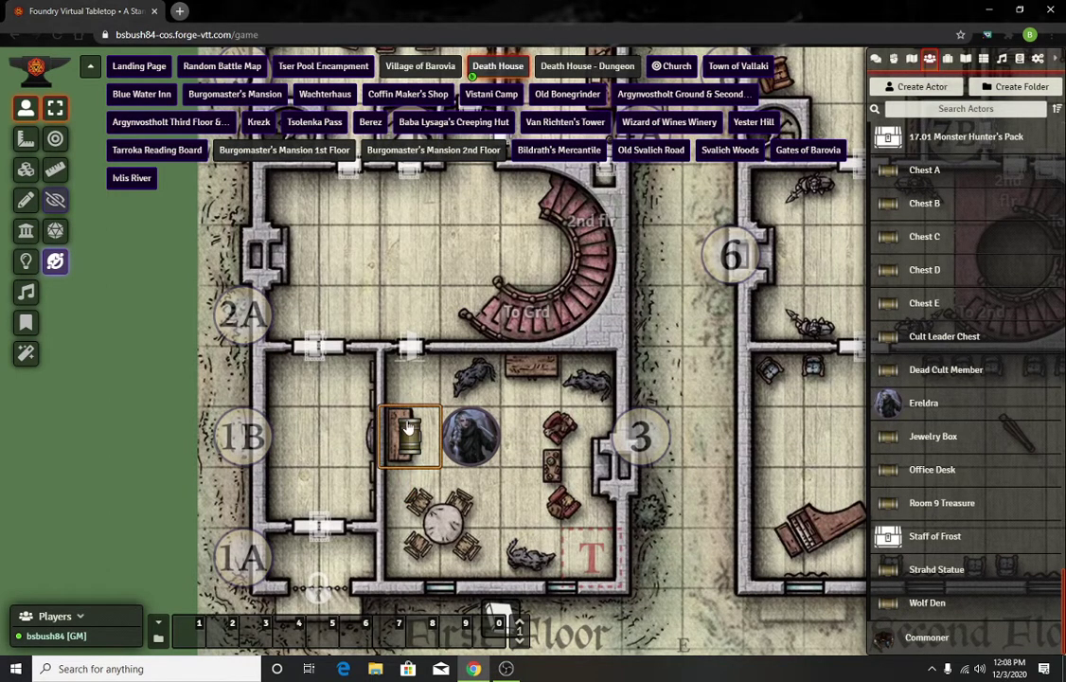
right_click(409, 436)
left_click(453, 392)
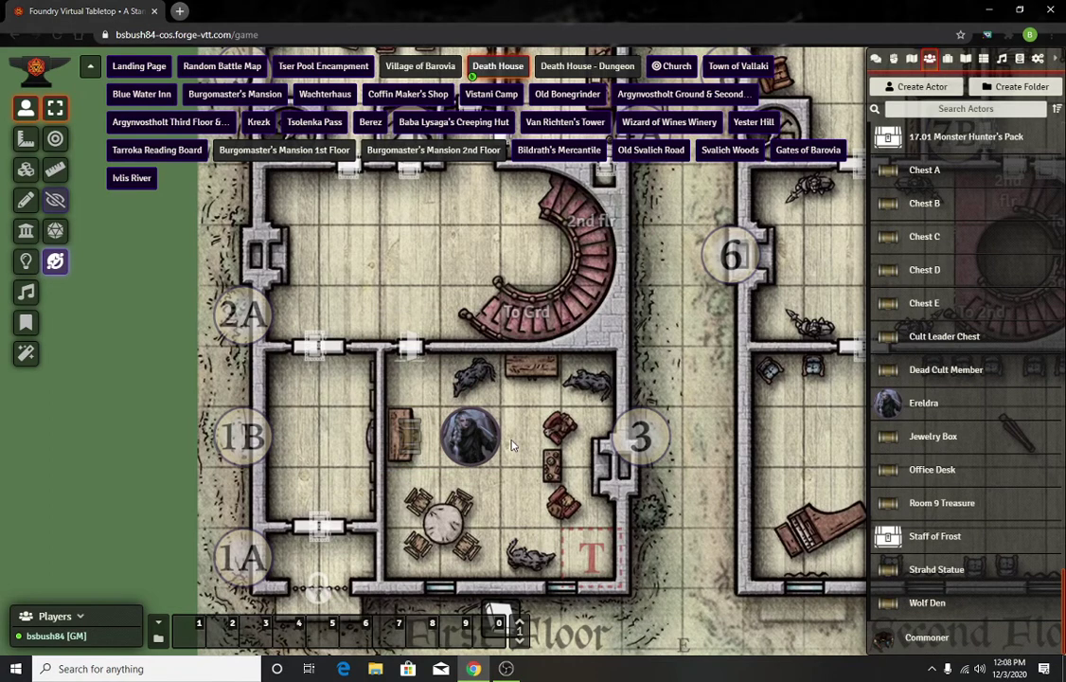
- Switch to the Death House - Dungeon scene and inspect the inventory of the Chest D token in area 25, closing its sheet when done
scroll(567, 405, "down", 7)
left_click_drag(616, 346, 570, 414)
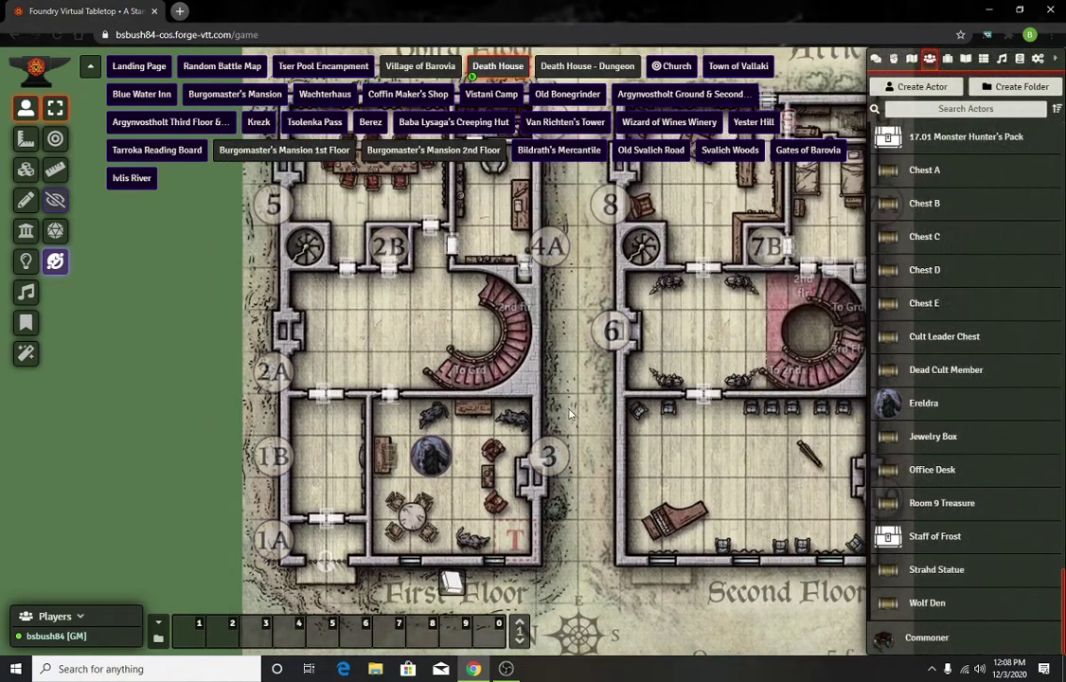
left_click(609, 71)
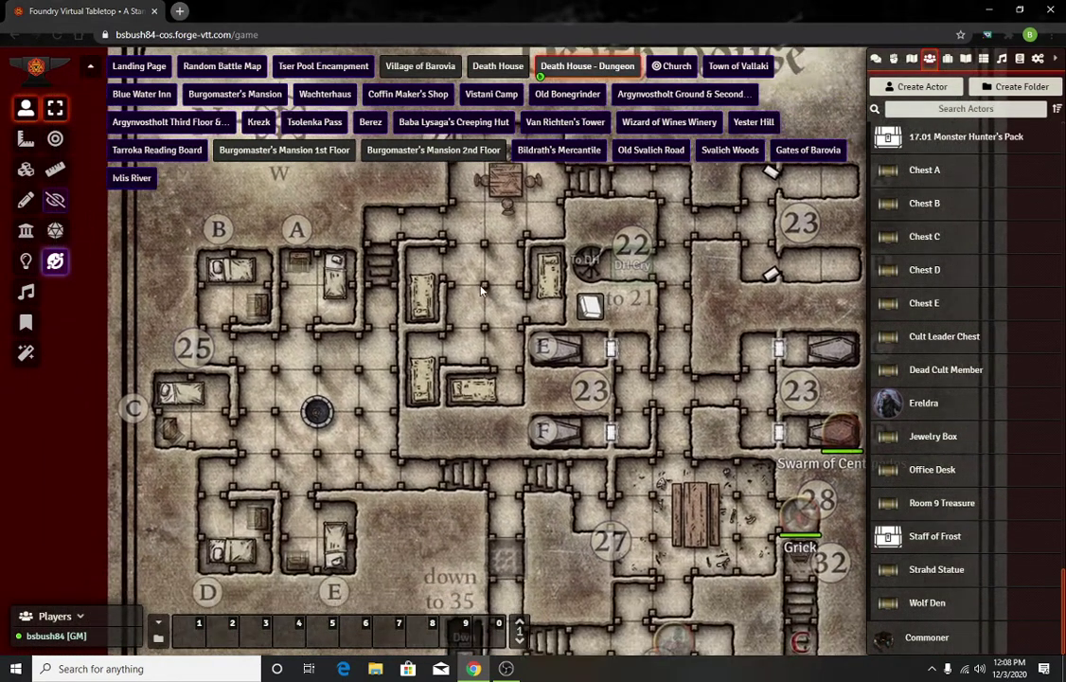
left_click_drag(480, 290, 502, 215)
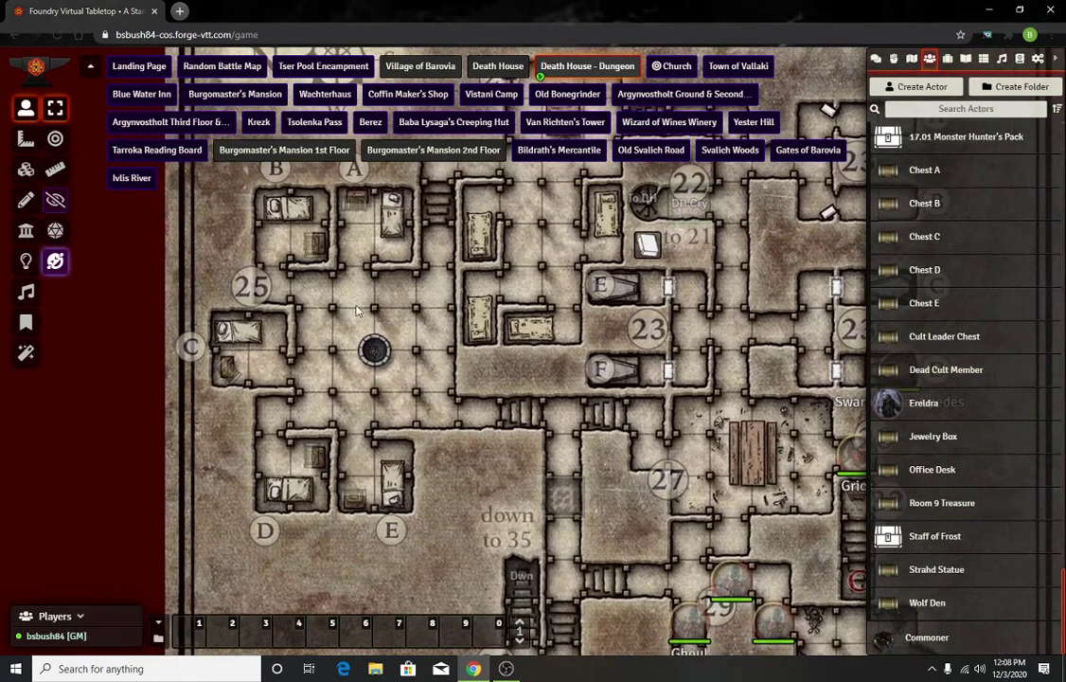
left_click_drag(292, 268, 327, 281)
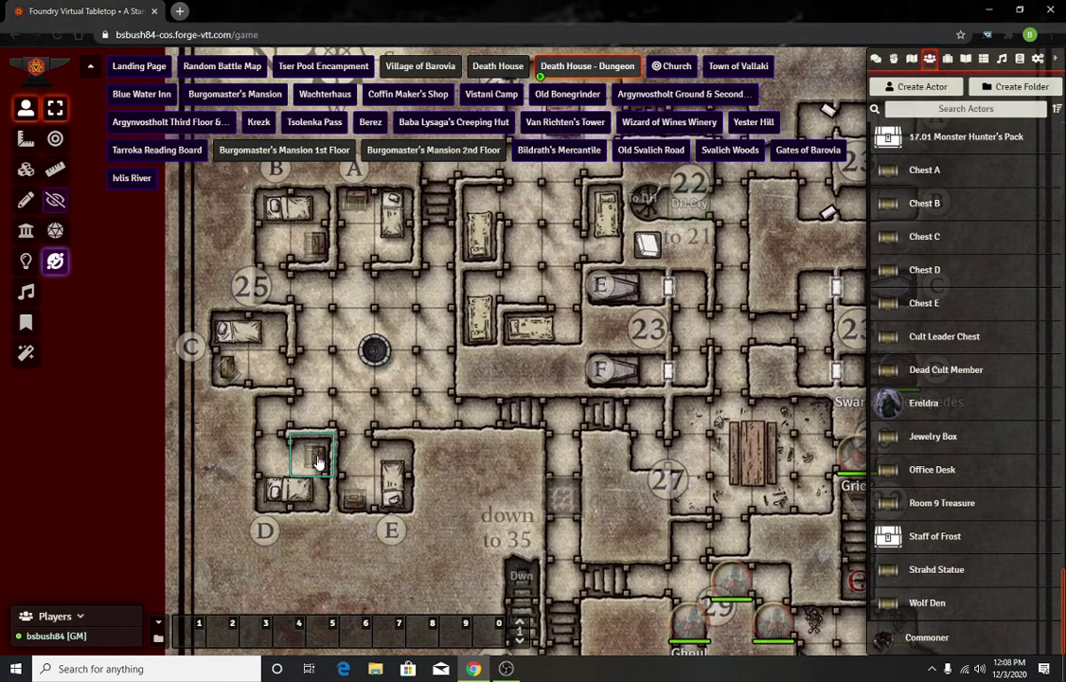
double_click(282, 409)
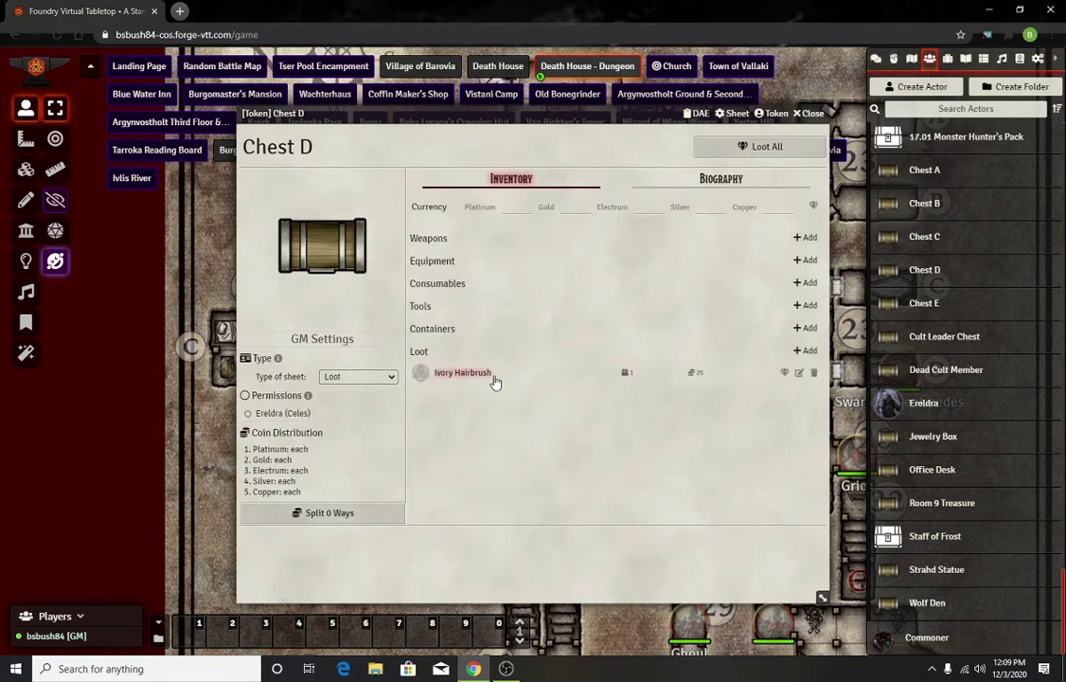
left_click(809, 113)
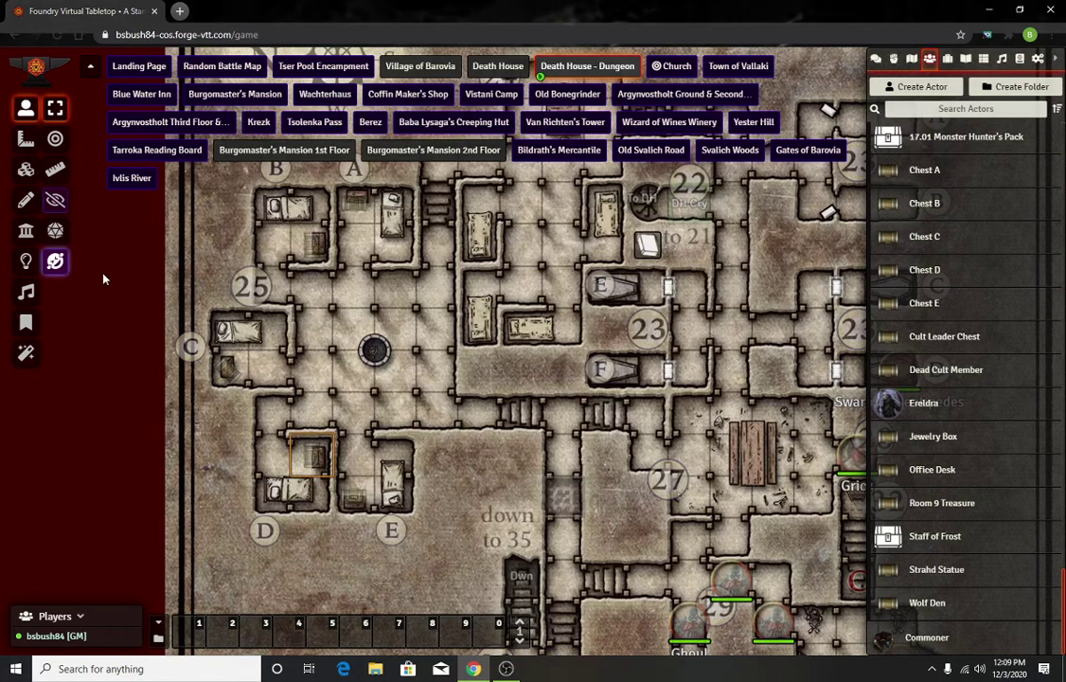
- Inspect the Chest C token's inventory, reading the Black Leather Eye-Patch description and its item sheet, and close both sheets
double_click(225, 368)
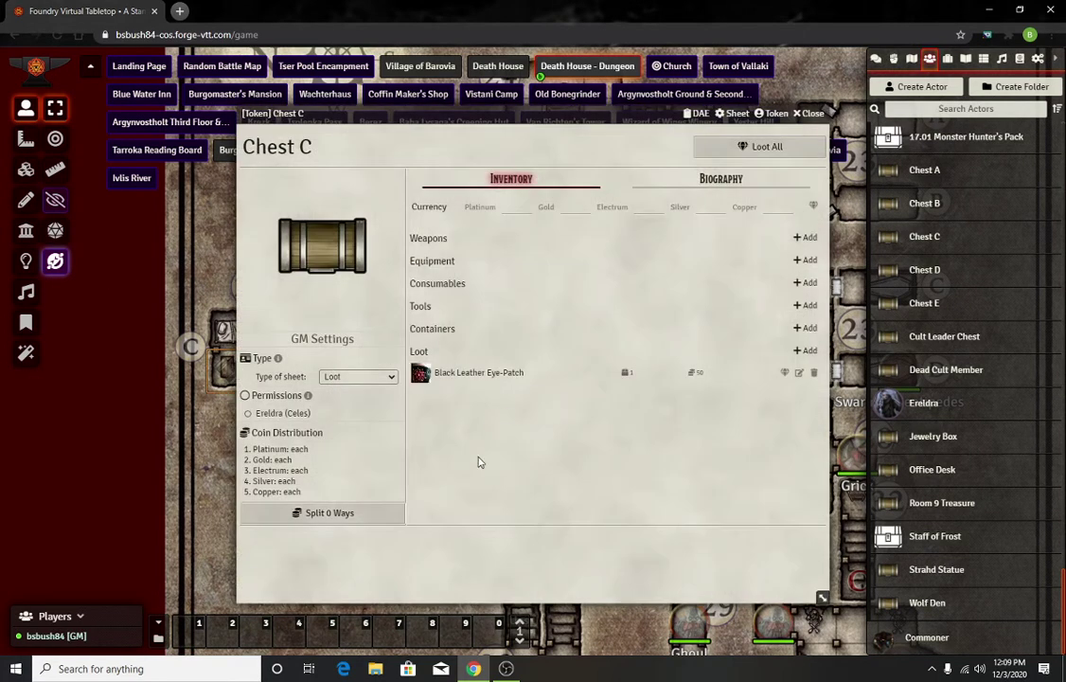
left_click(448, 374)
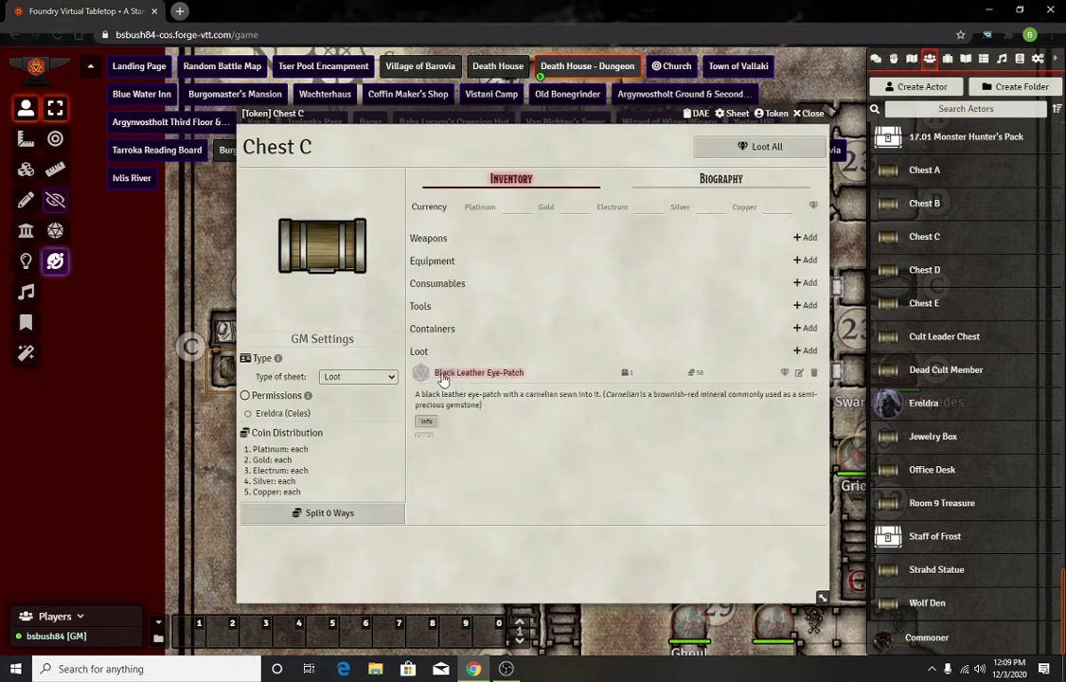
left_click(445, 374)
left_click(796, 374)
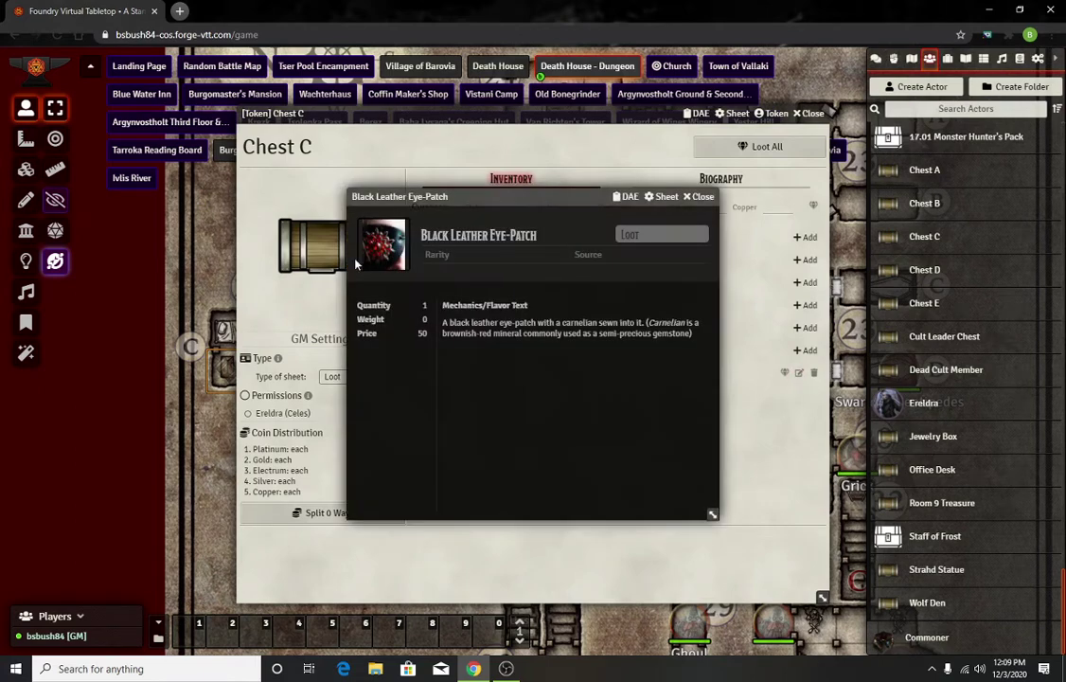
left_click(699, 197)
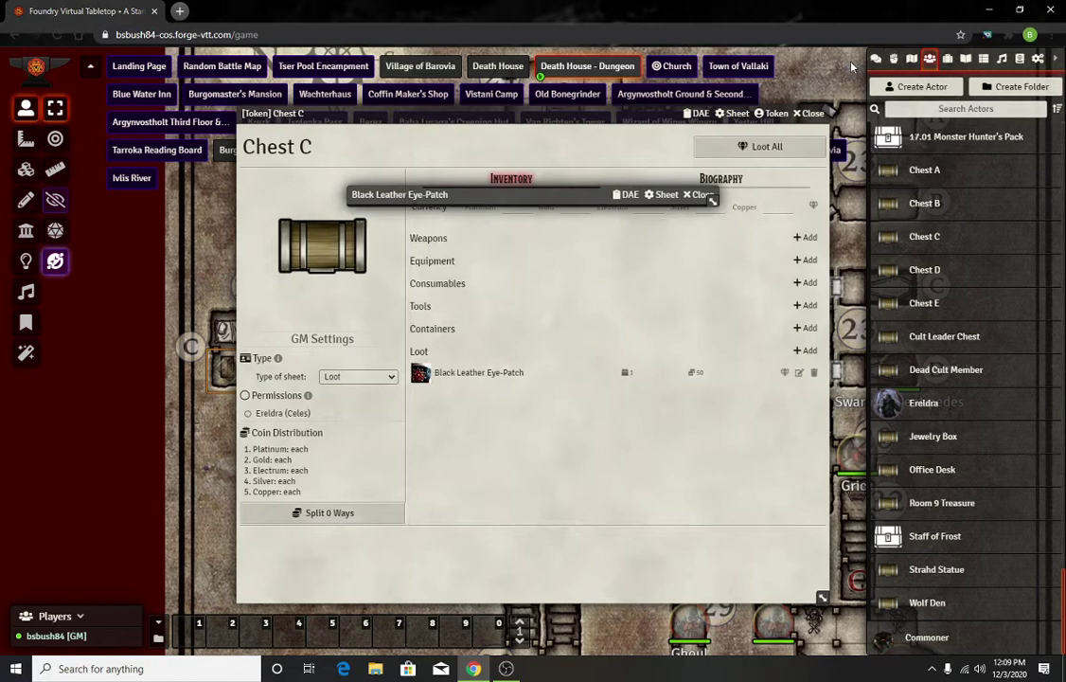
key("Escape")
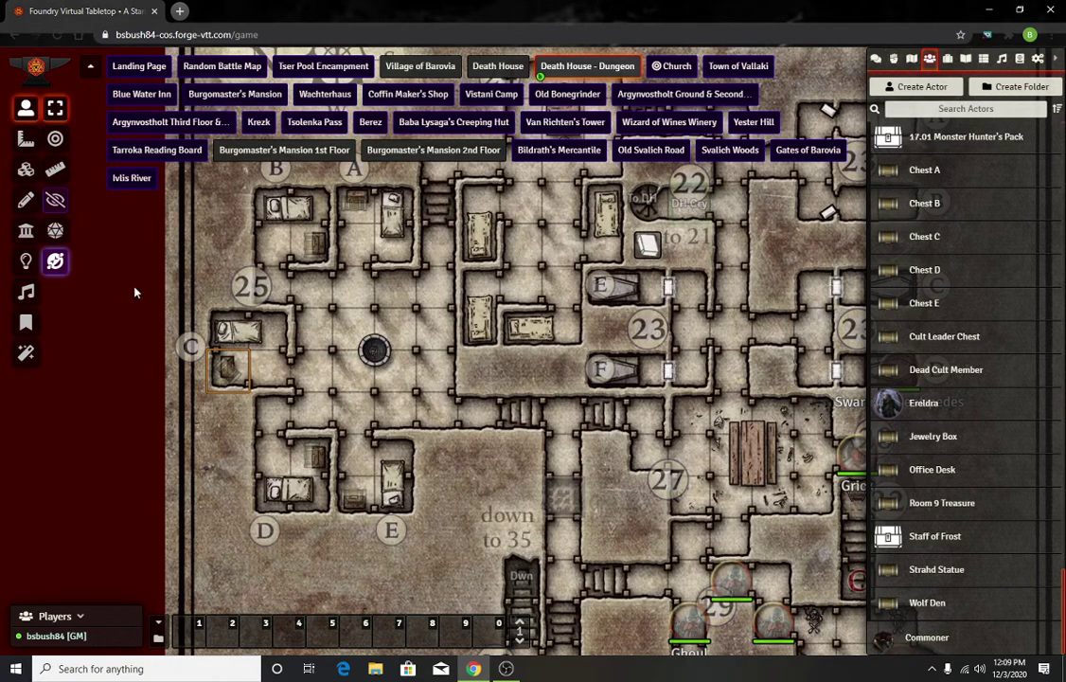
- Inspect the loot inventory of the Chest B token in area 25 and close its sheet
right_click(295, 238)
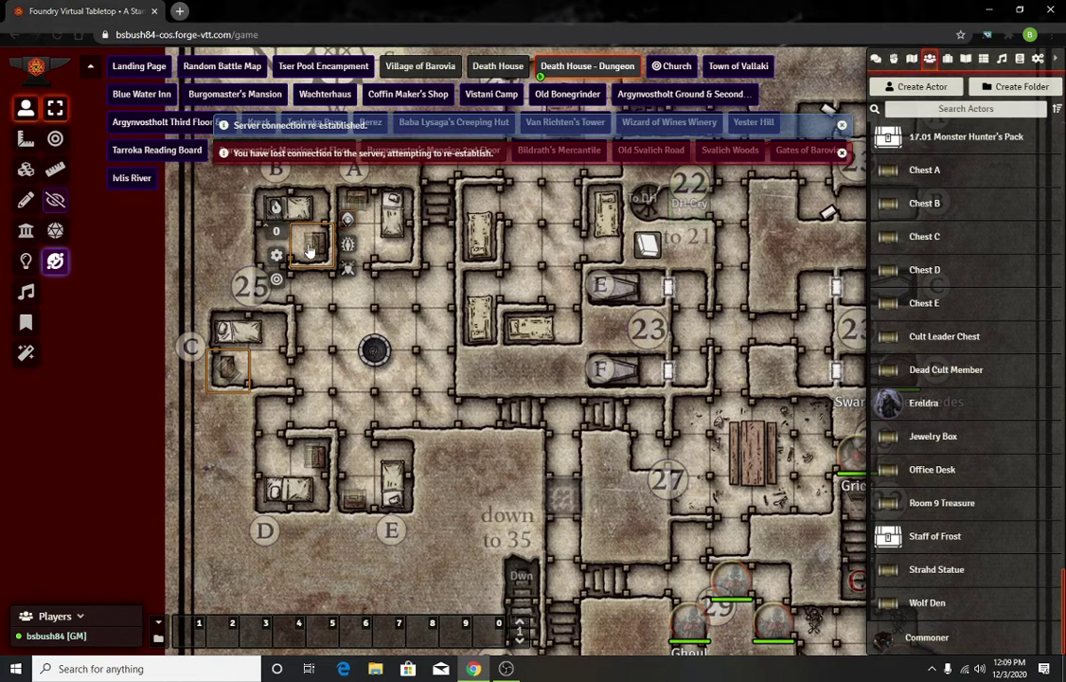
double_click(296, 237)
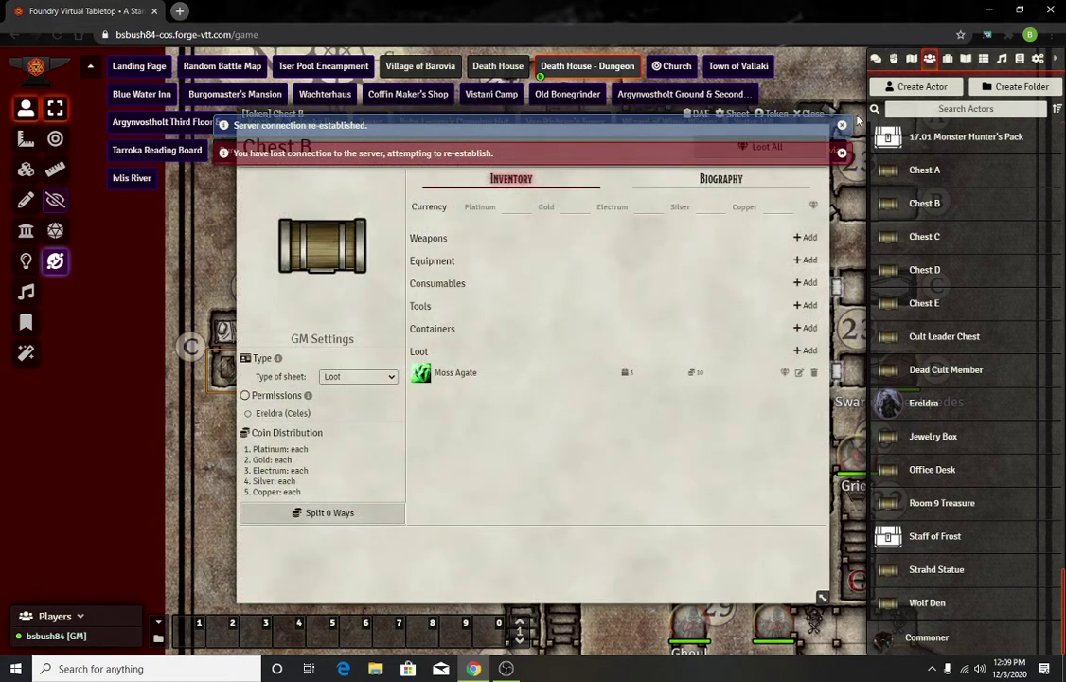
left_click(811, 112)
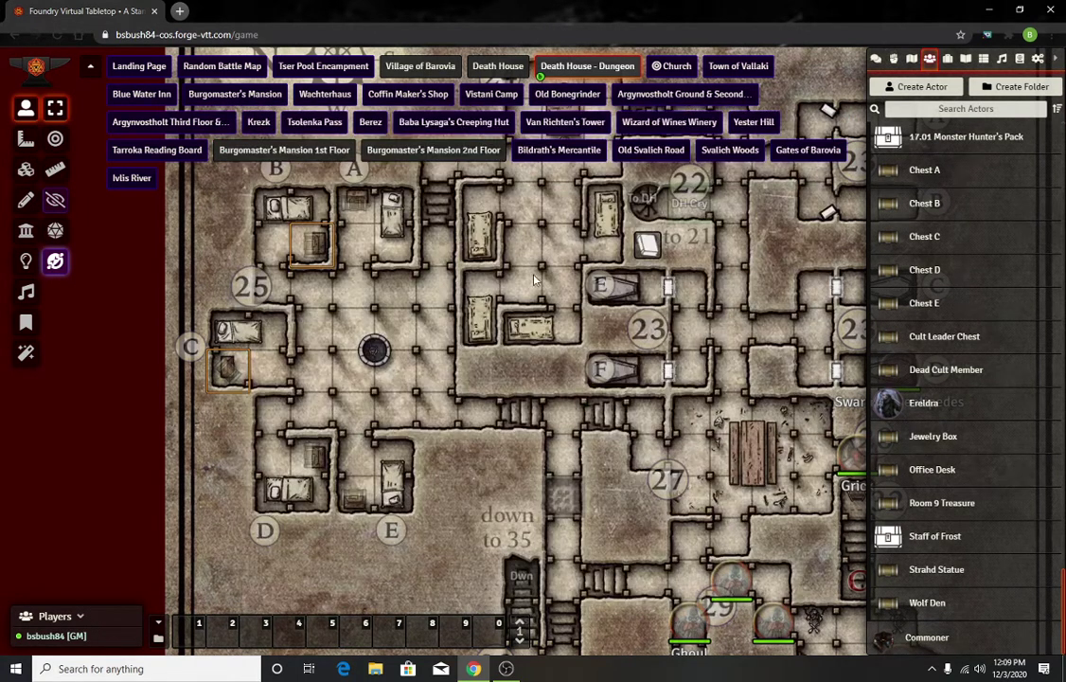
- Place an Ereldra token in area 35 of the dungeon, at the opening of the passage to area 36
left_click_drag(480, 428, 447, 386)
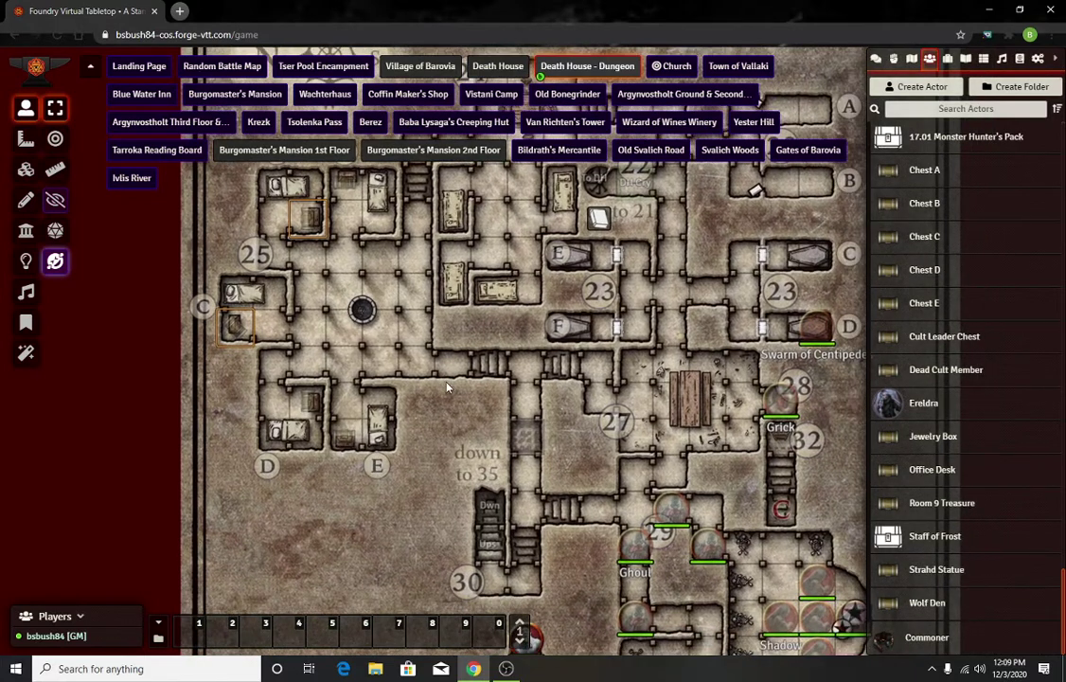
scroll(455, 390, "down", 2)
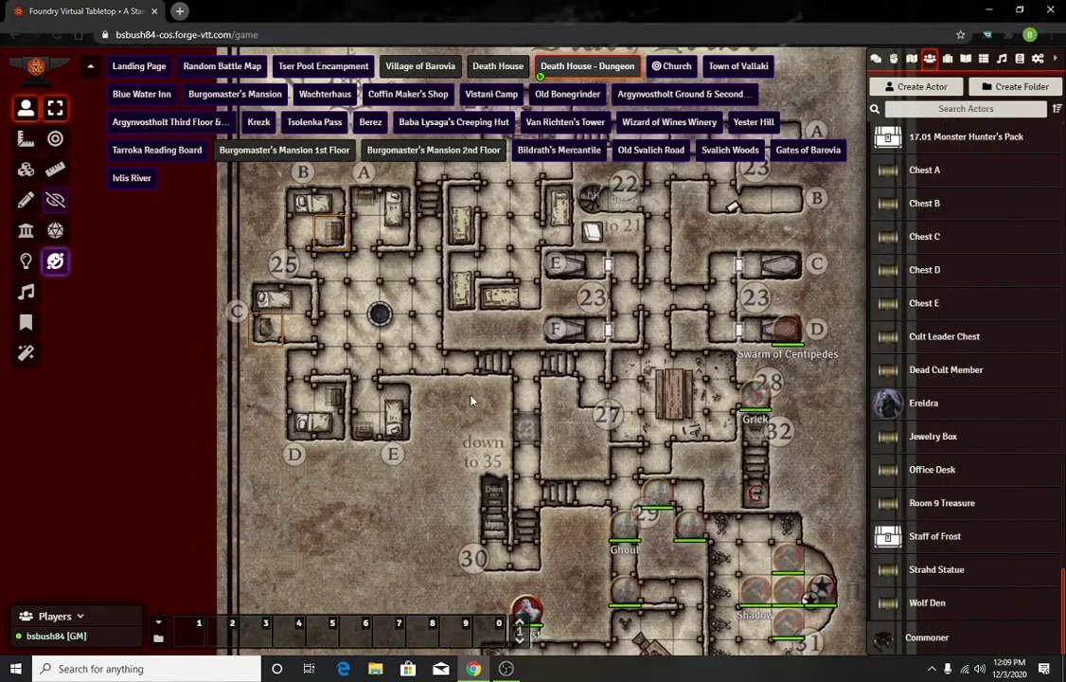
scroll(470, 400, "down", 2)
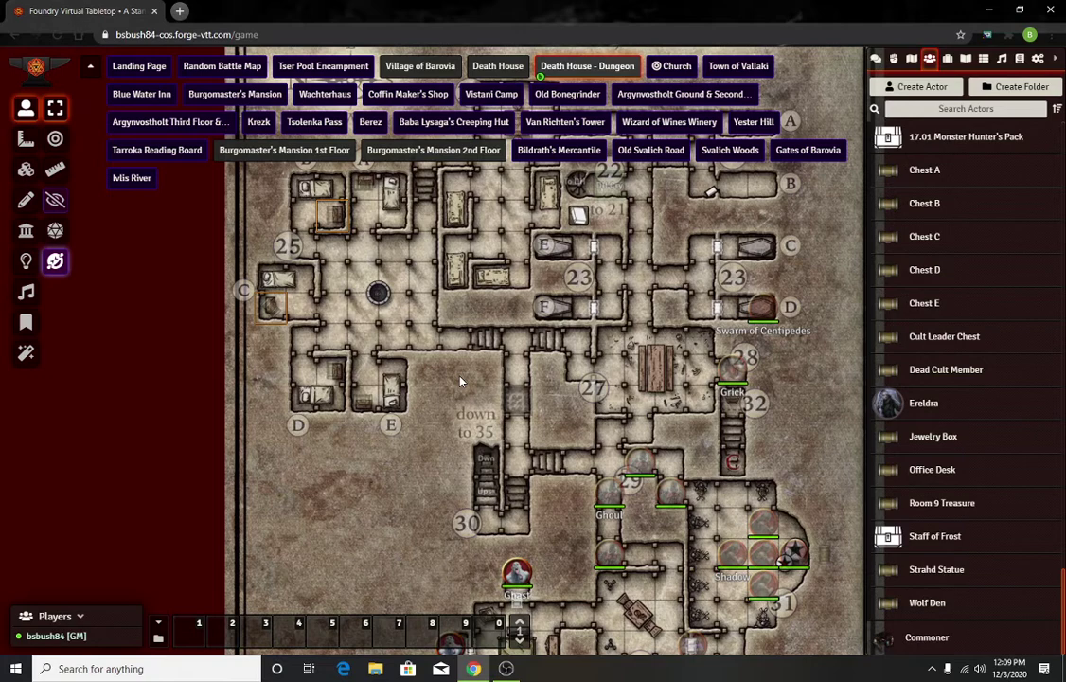
left_click_drag(459, 382, 458, 395)
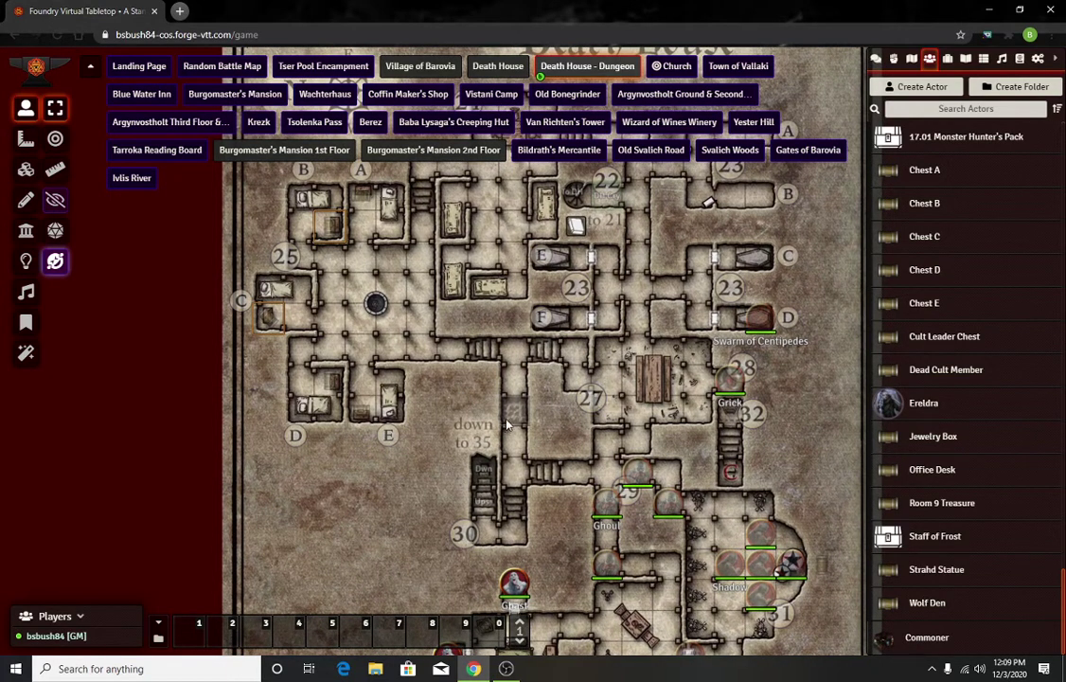
left_click_drag(546, 429, 547, 216)
left_click_drag(521, 382, 498, 291)
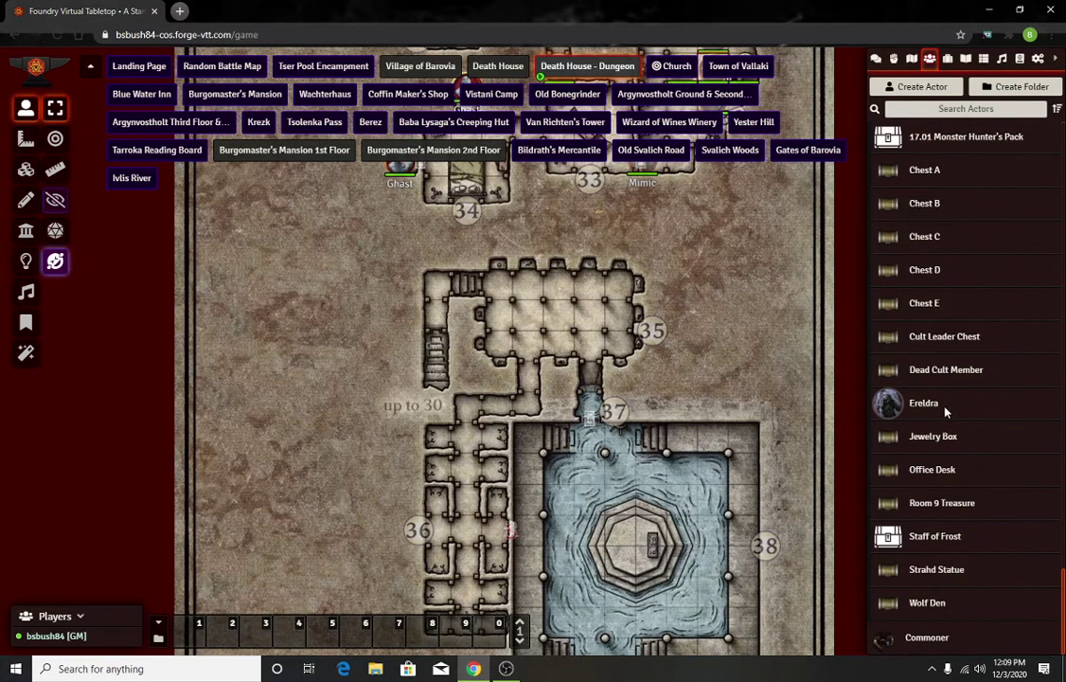
left_click_drag(929, 409, 532, 350)
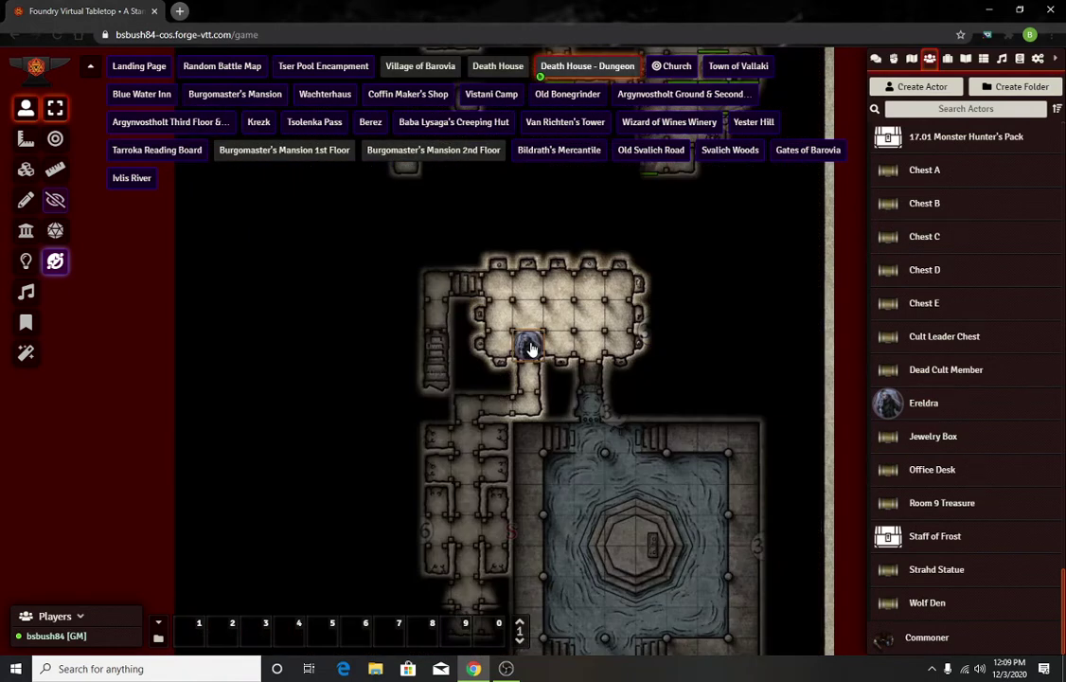
- Move the Ereldra token across area 35 and through the area 37 passage into the flooded room 38
key("Right")
key("Right")
key("Down")
key("Down")
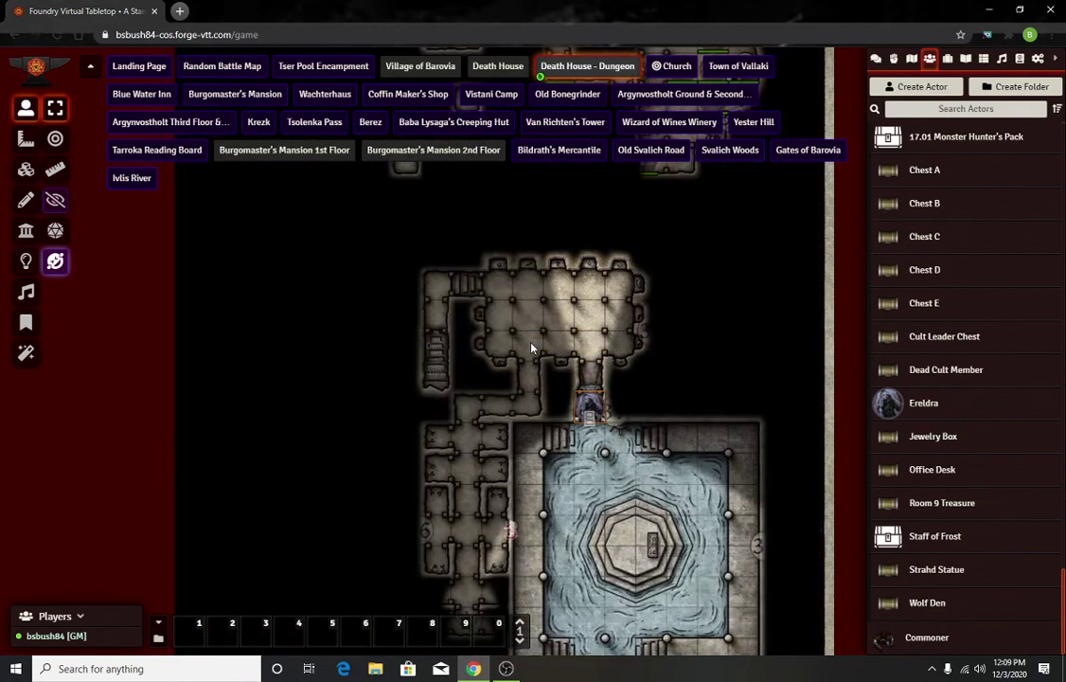
key("Down")
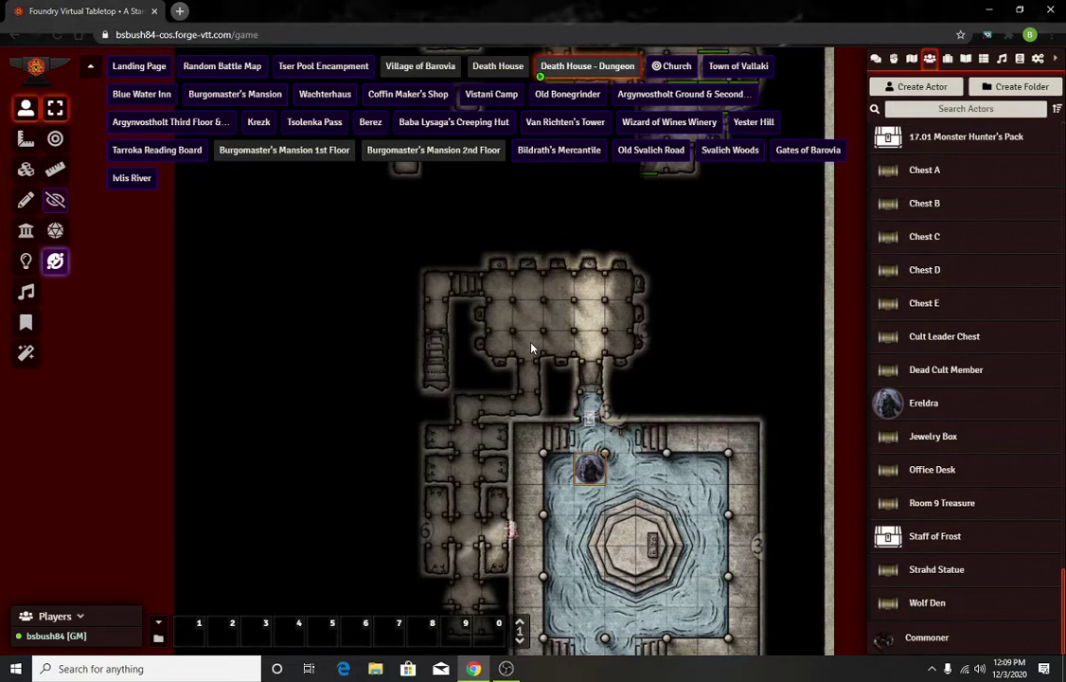
- Move the Ereldra token back to the area 37 door and around the adjacent squares to test the one-way passage from room 38
key("Up")
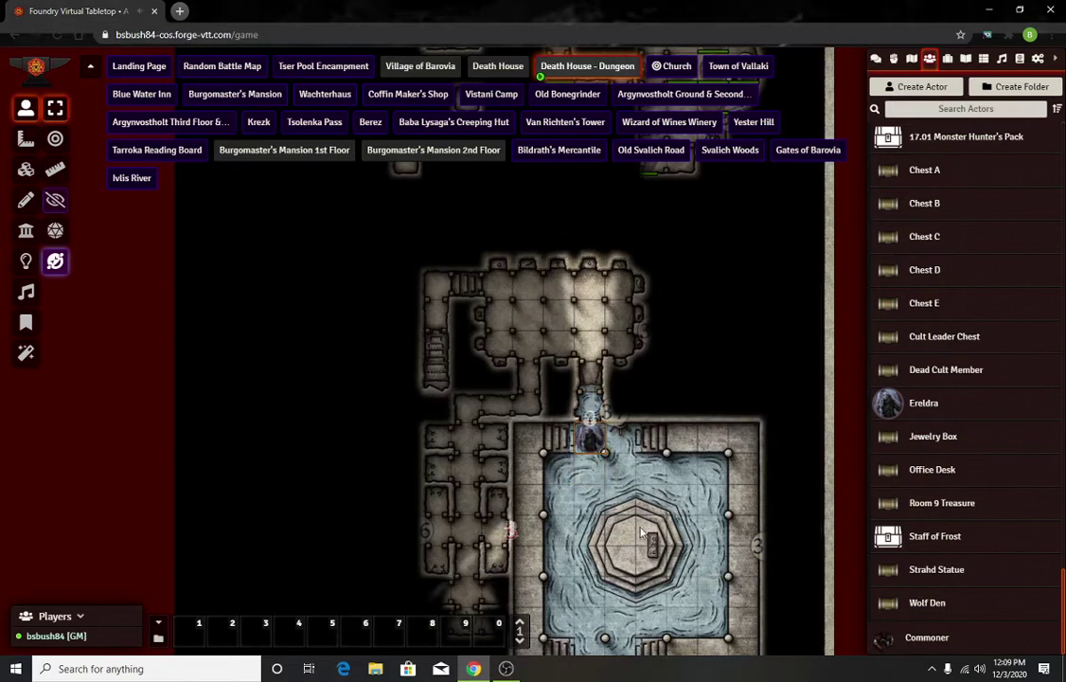
scroll(663, 435, "up", 3)
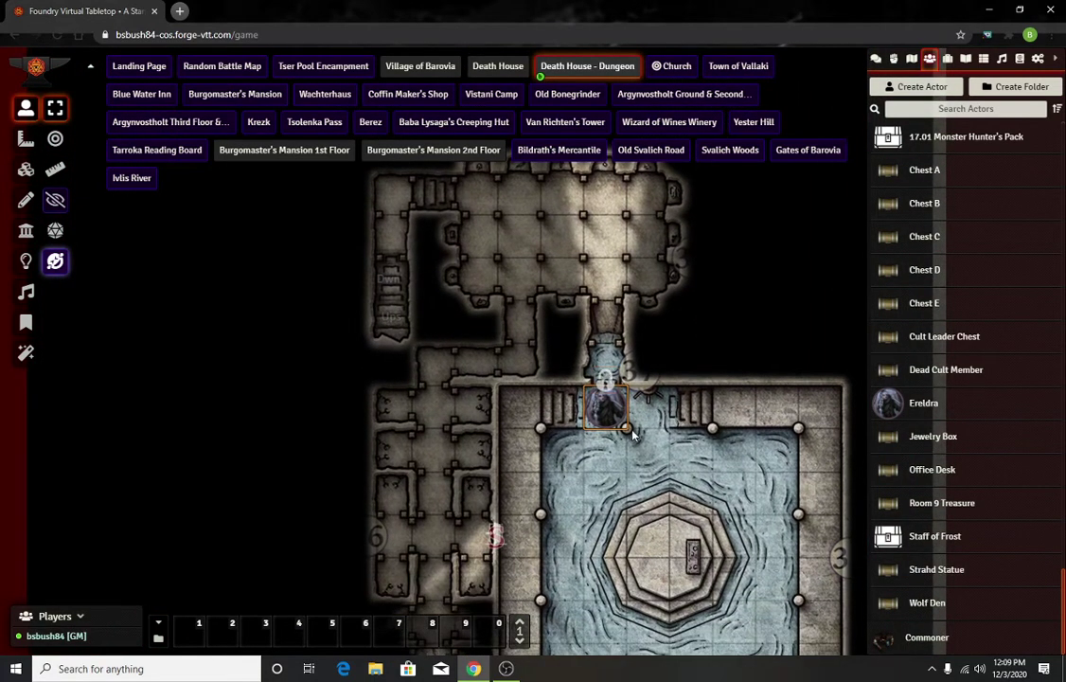
left_click_drag(625, 426, 630, 390)
key("Right")
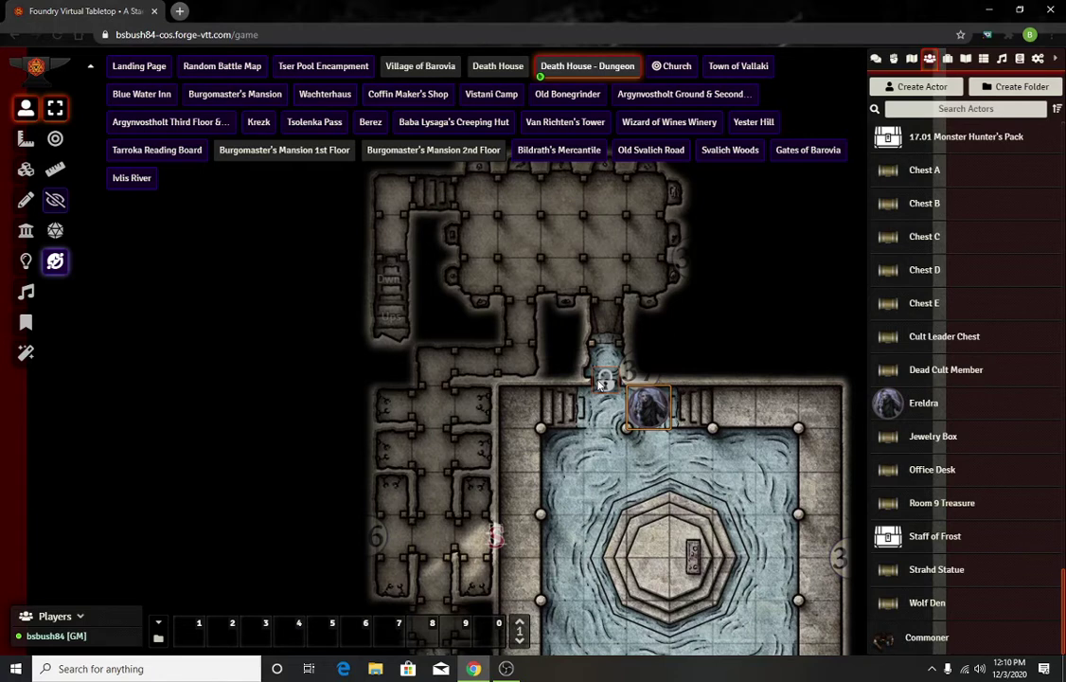
key("Left")
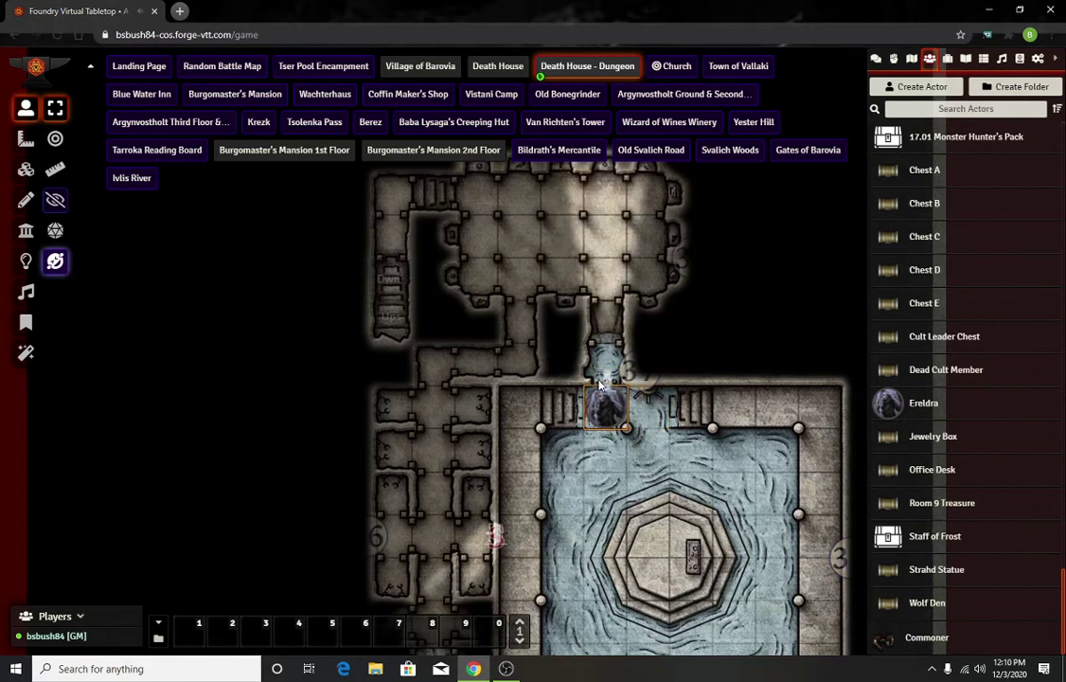
key("Down")
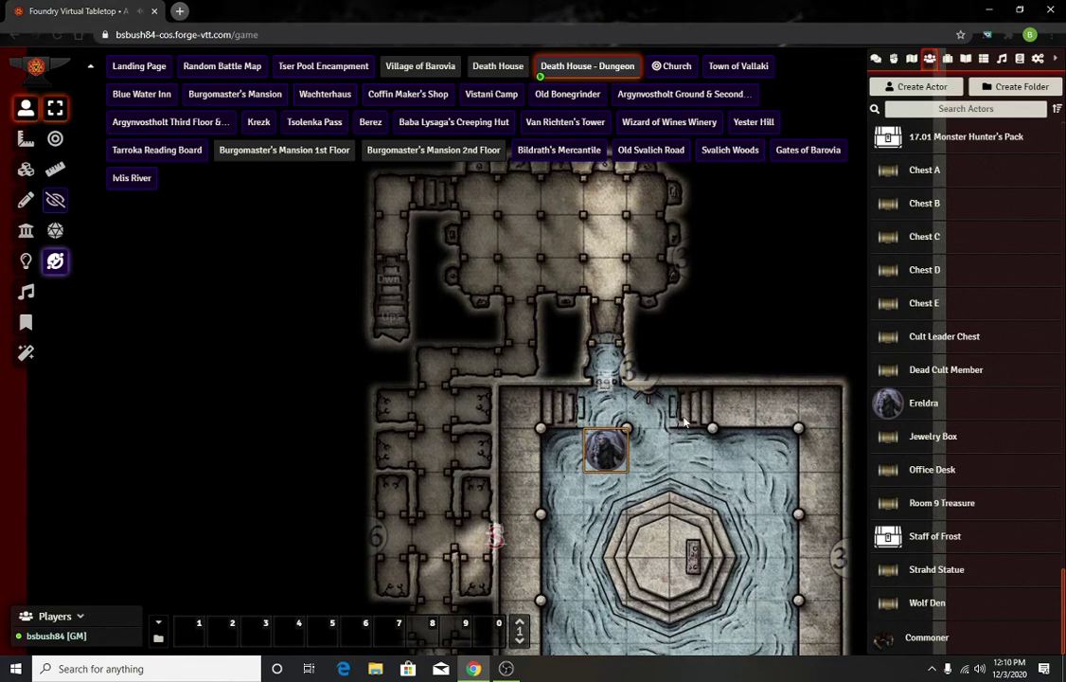
key("Up")
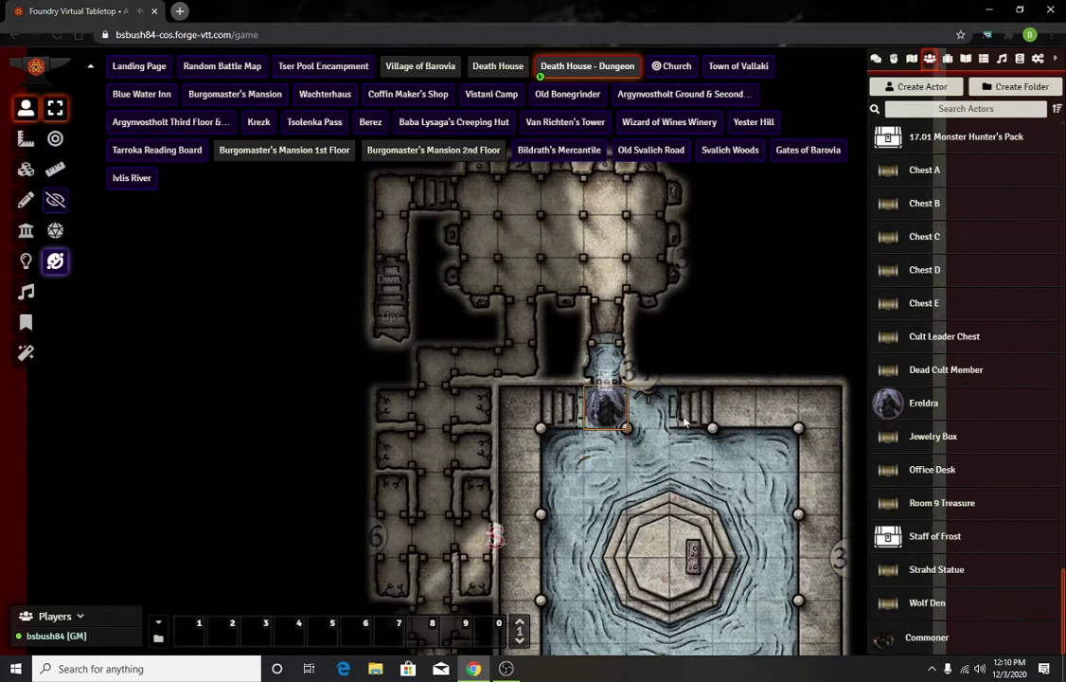
- Move the Ereldra token four squares away from the area 37 door, to the edge of the octagonal dais in room 38
key("Down")
key("Down")
key("Down")
key("Down")
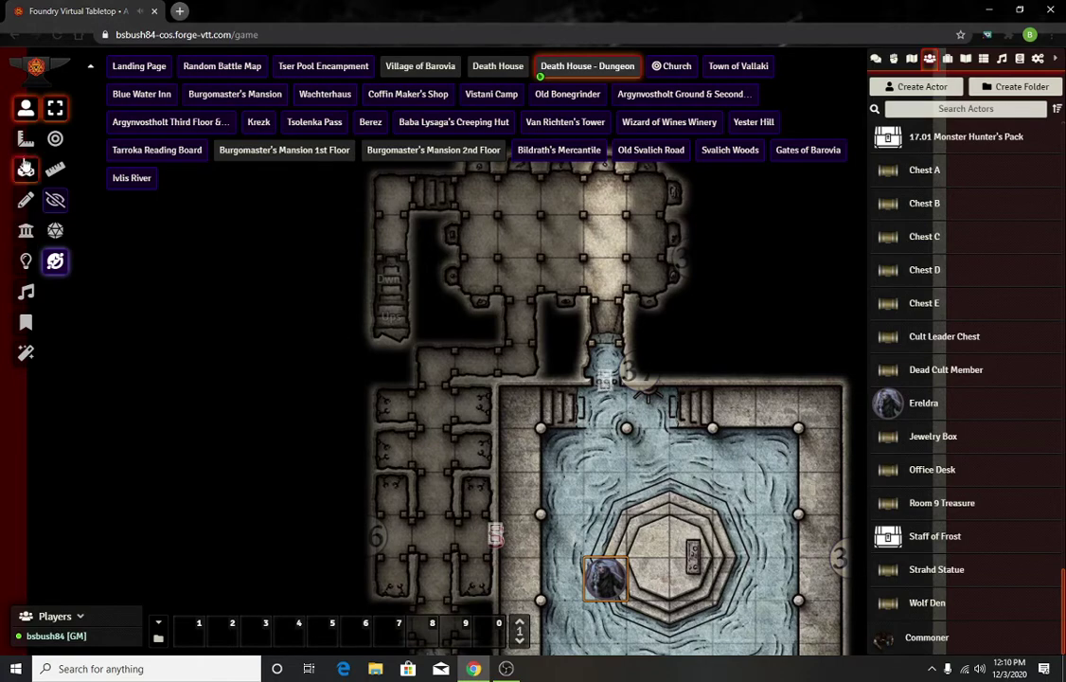
- Show the scene's walls, review the wall configuration of the area 37 door without changing it, and look over room 38's surroundings
left_click(26, 230)
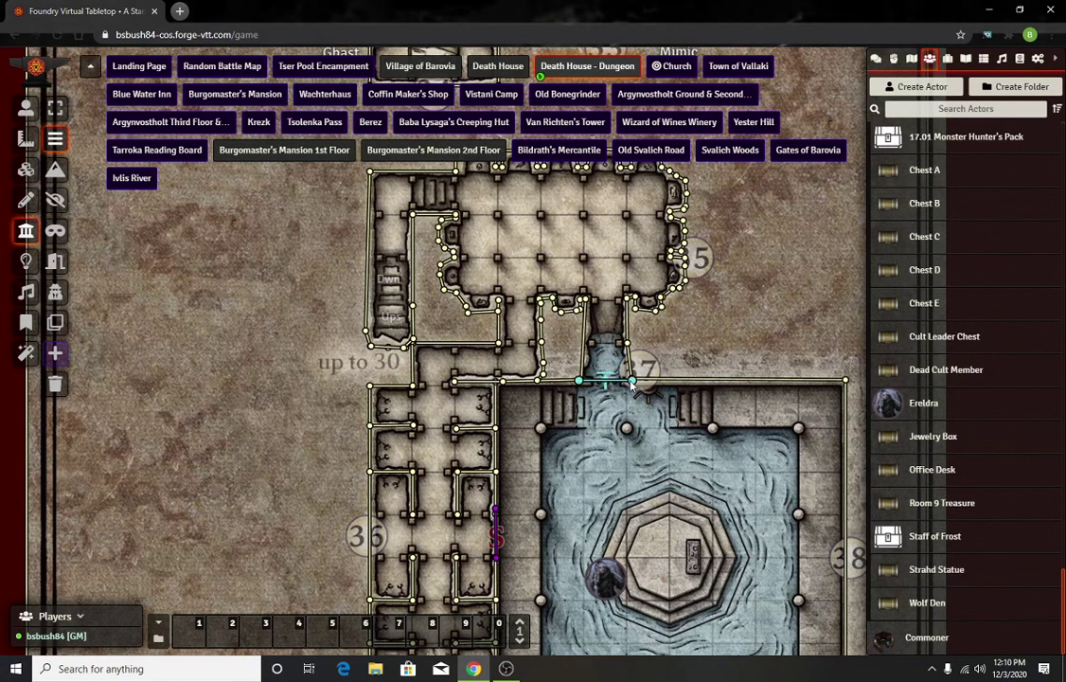
double_click(616, 381)
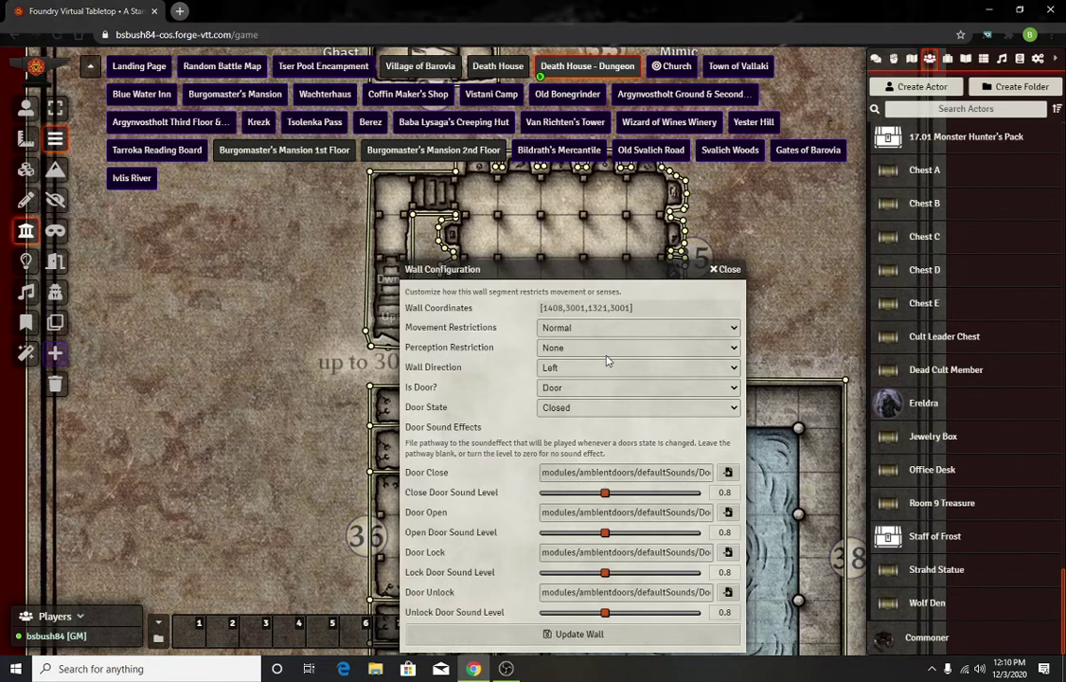
left_click(725, 269)
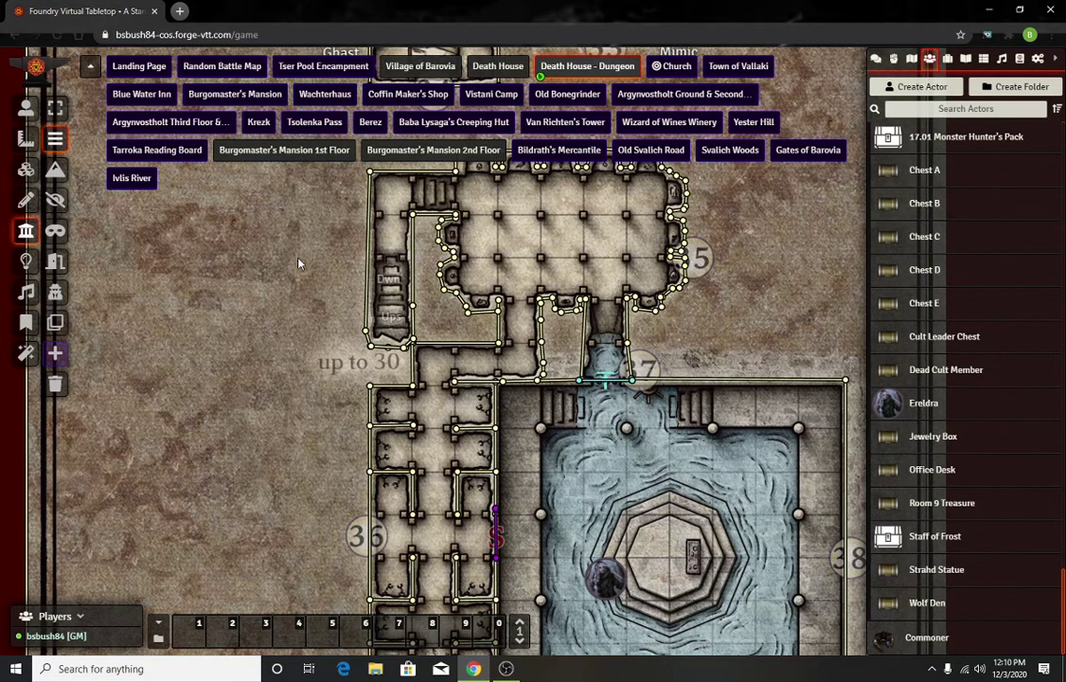
scroll(605, 388, "down", 3)
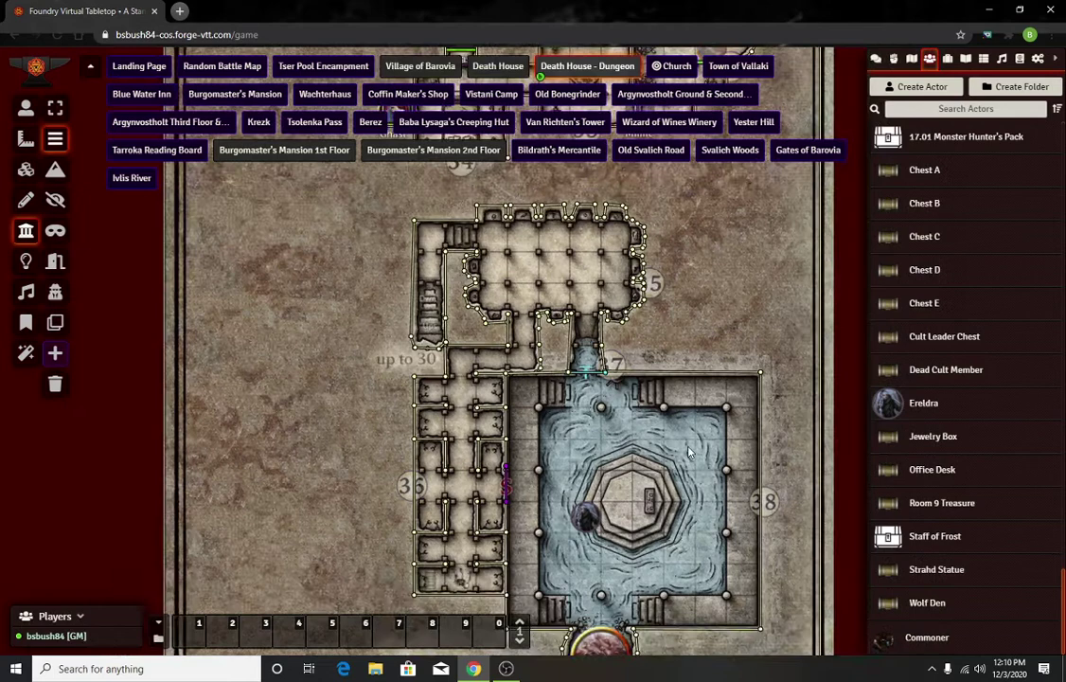
left_click_drag(688, 452, 665, 414)
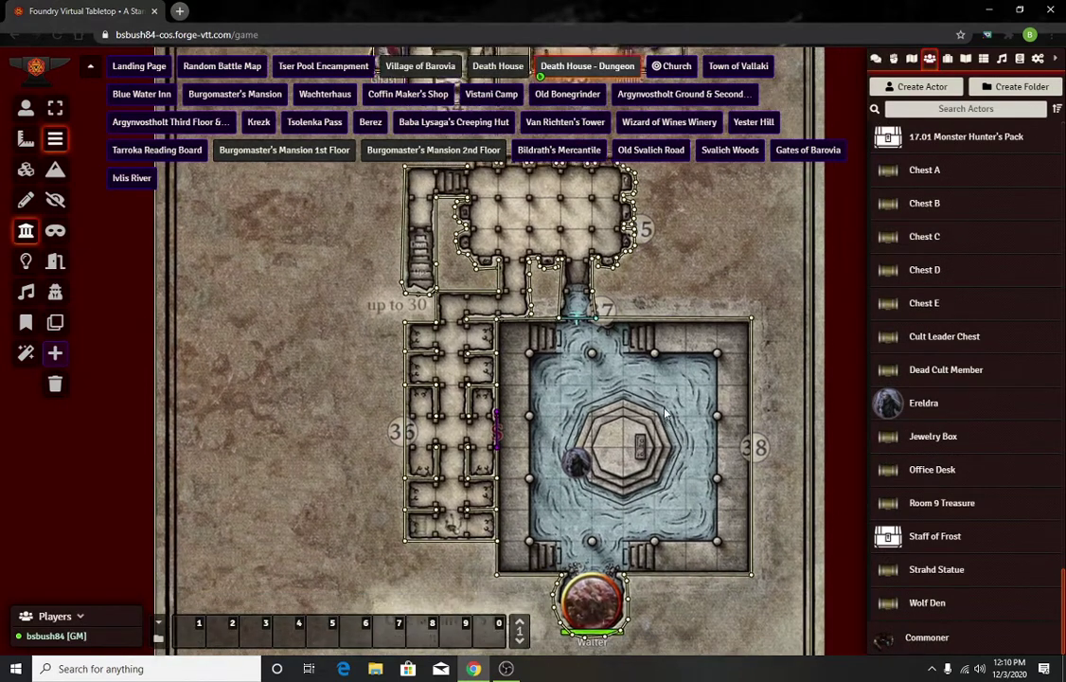